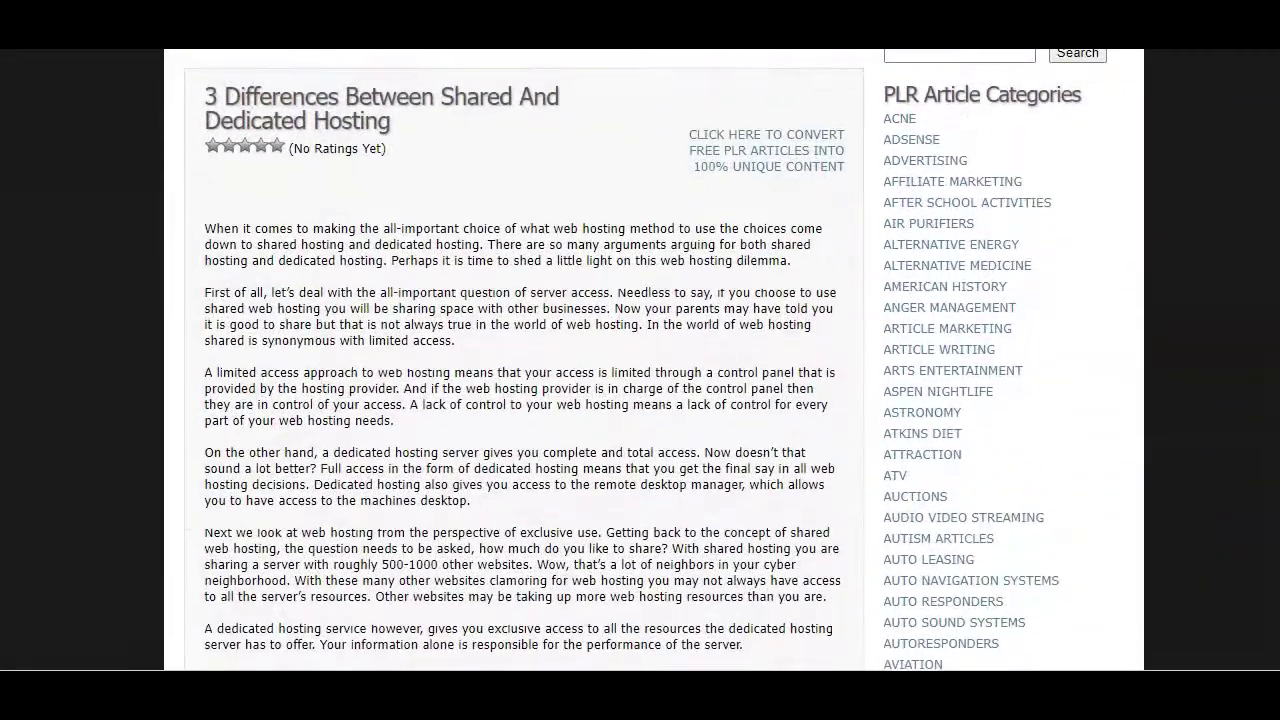
Review the body text of the shared versus dedicated hosting PLR article and look through the ArticleBiz home page.
scroll(634, 329, "down", 2)
scroll(634, 329, "up", 2)
left_click_drag(205, 228, 715, 660)
scroll(715, 497, "up", 2)
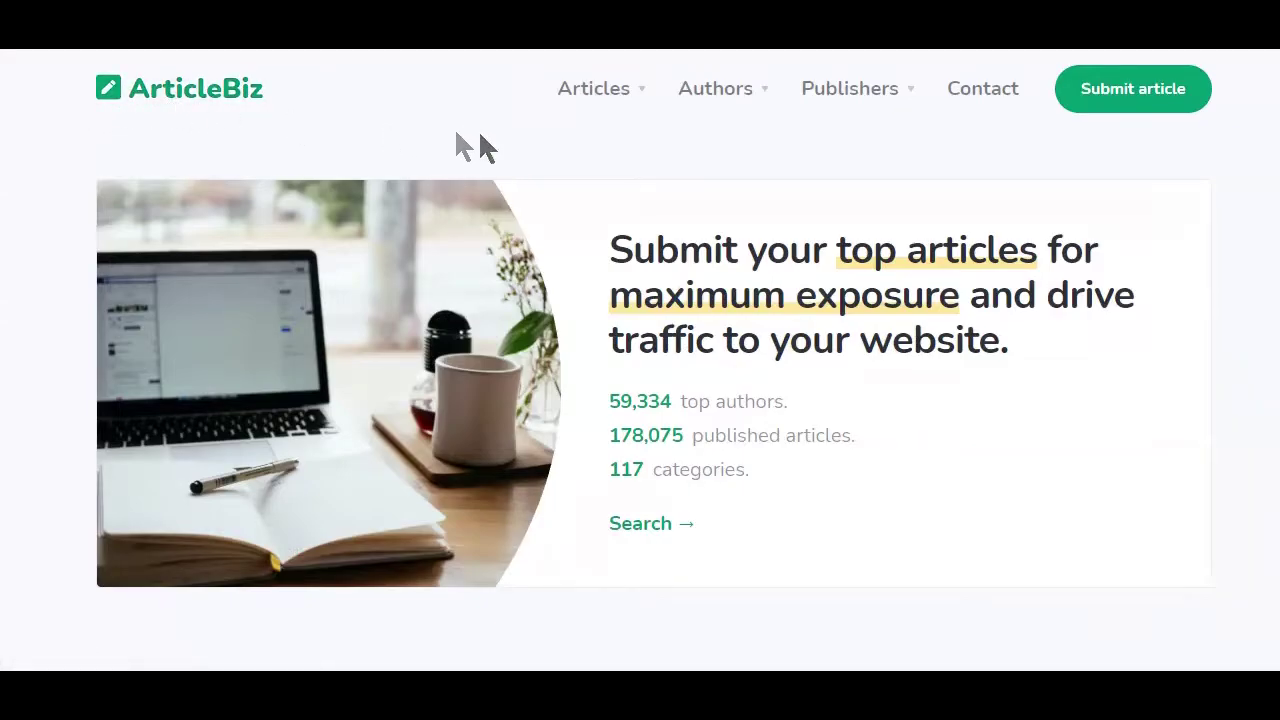
scroll(483, 149, "down", 5)
scroll(1086, 204, "down", 3)
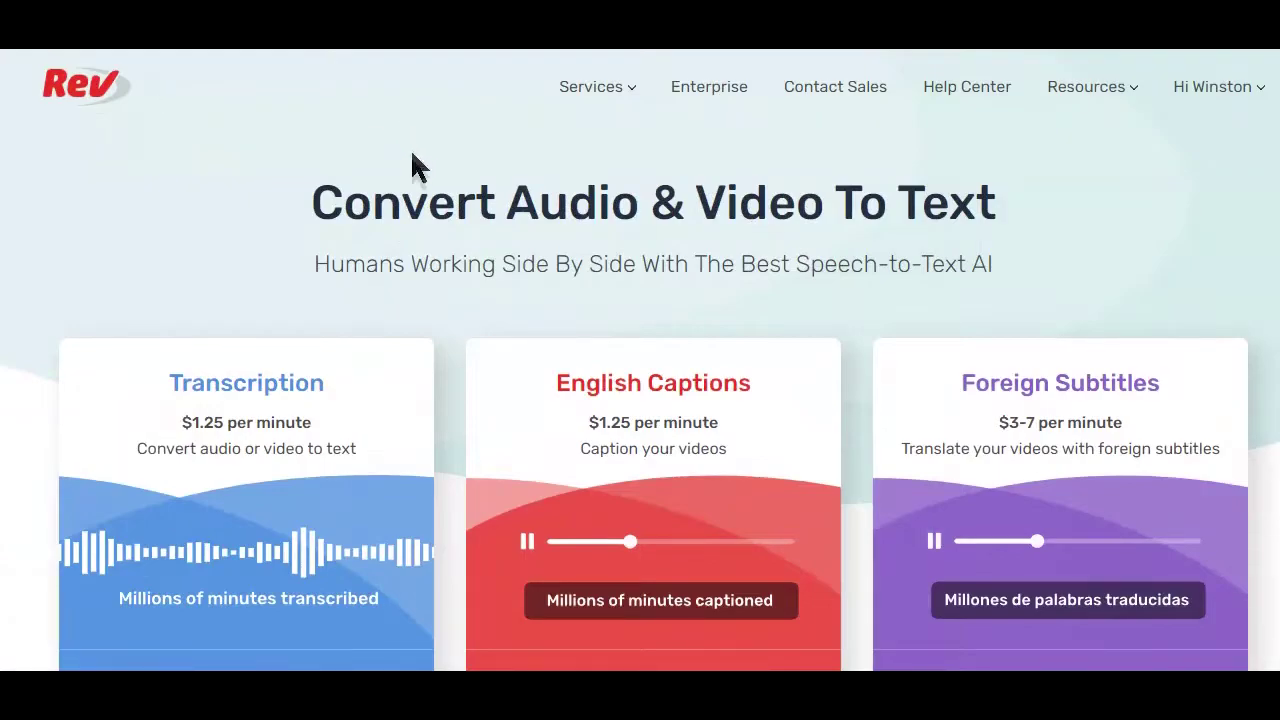
Examine the Rev home page, including its transcription, caption and subtitle offers and the section on trusted customers.
scroll(420, 274, "down", 1)
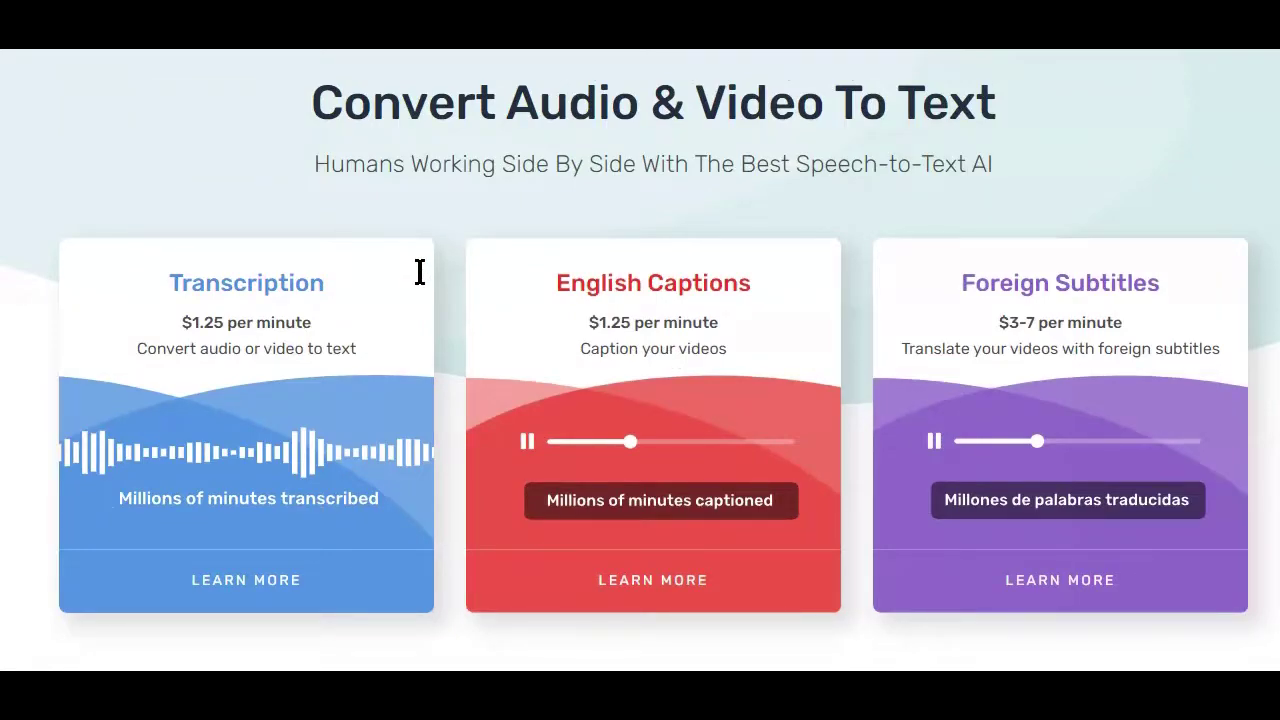
left_click_drag(994, 165, 798, 172)
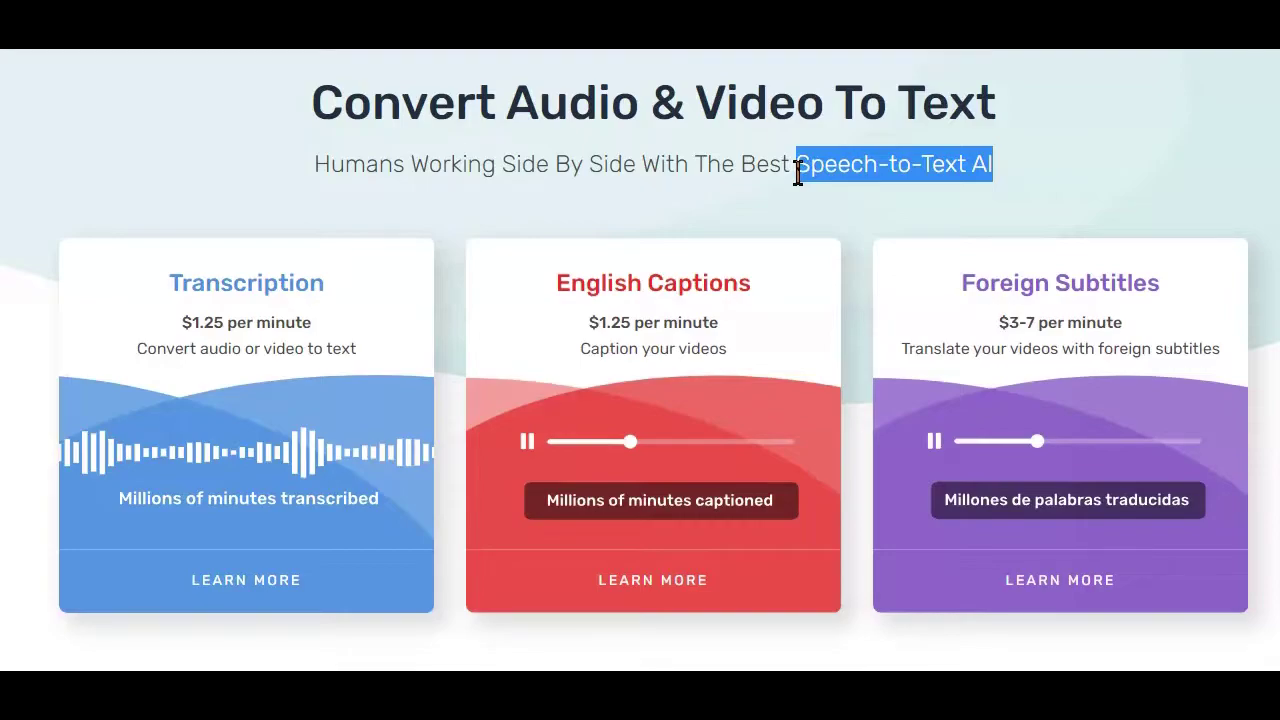
scroll(1106, 251, "down", 5)
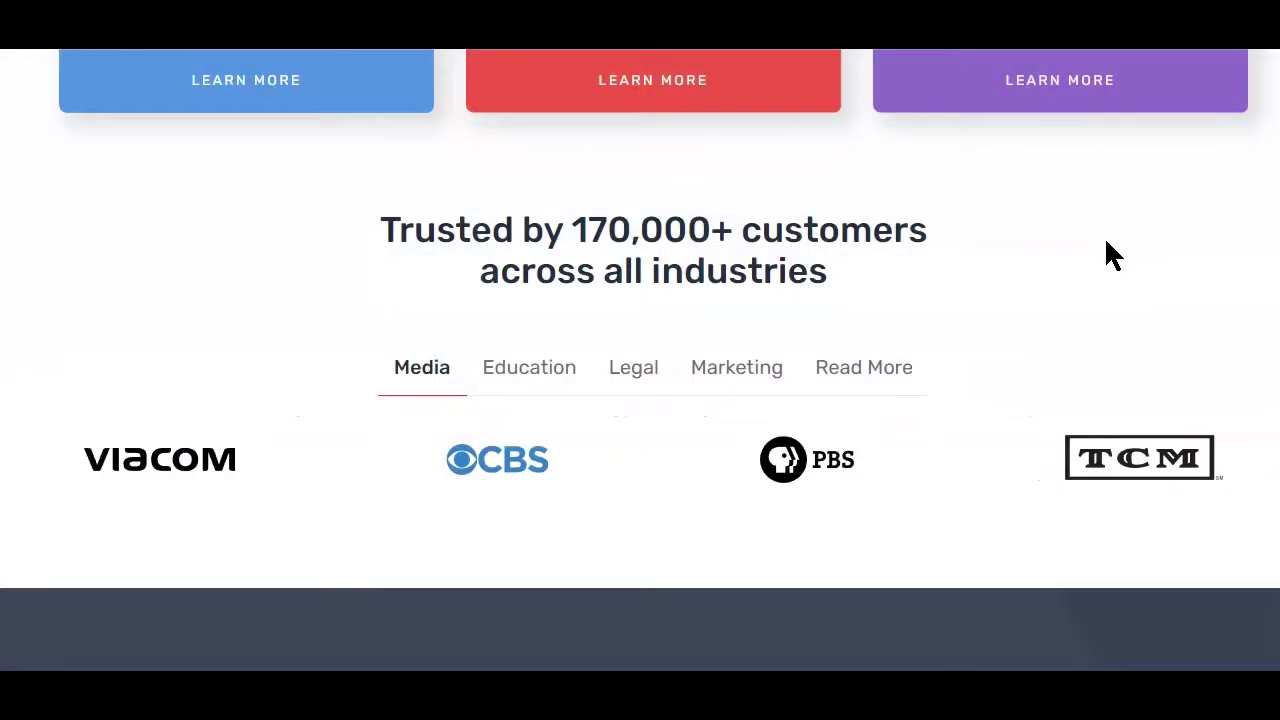
left_click_drag(381, 230, 905, 235)
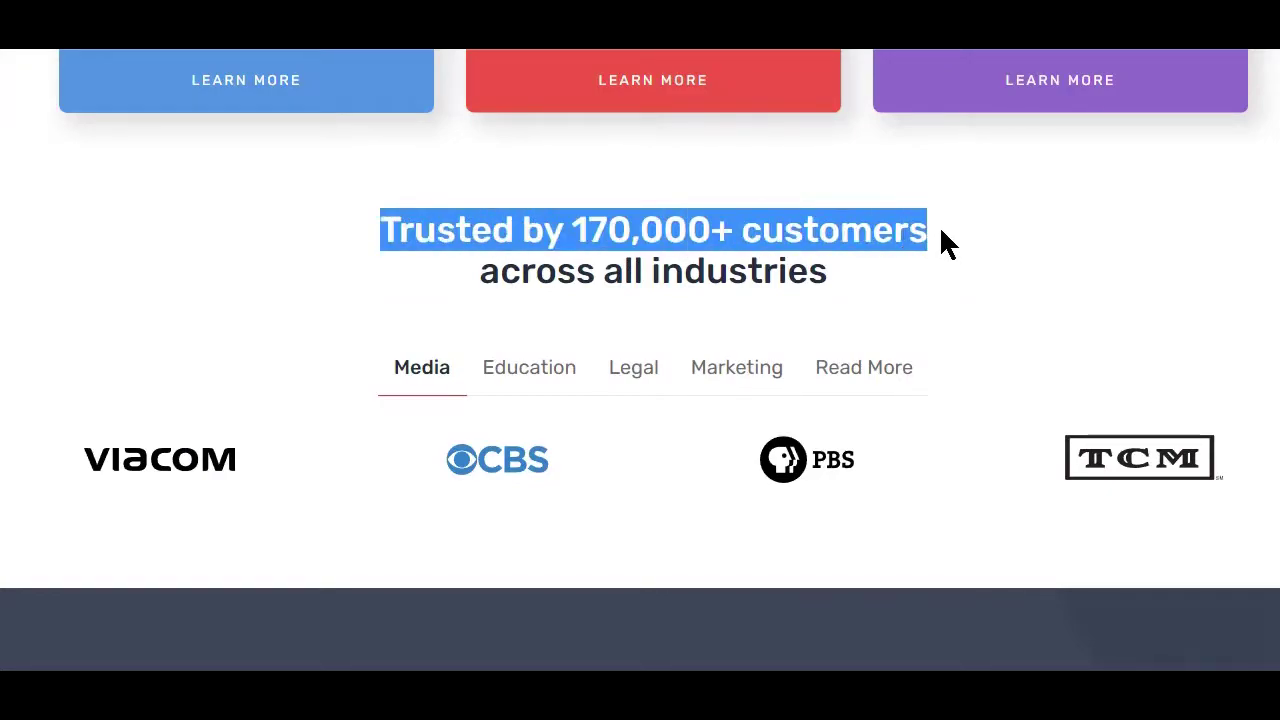
scroll(945, 240, "down", 1)
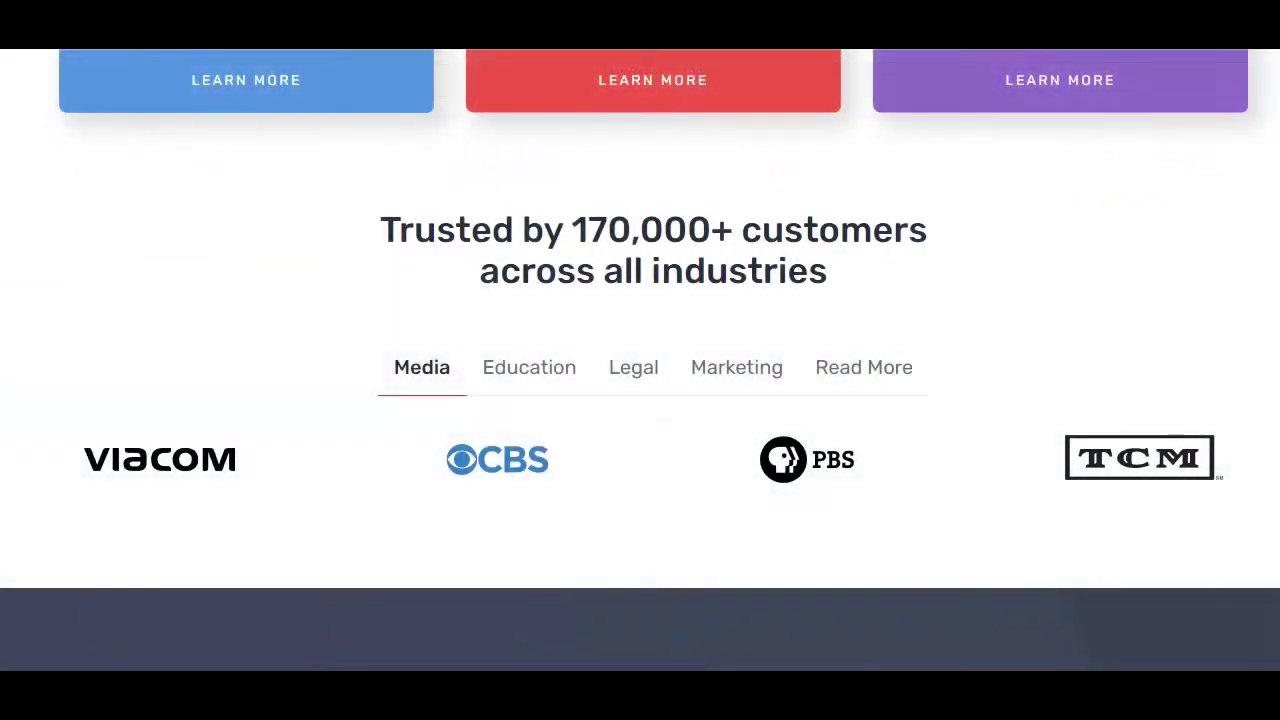
scroll(640, 360, "up", 8)
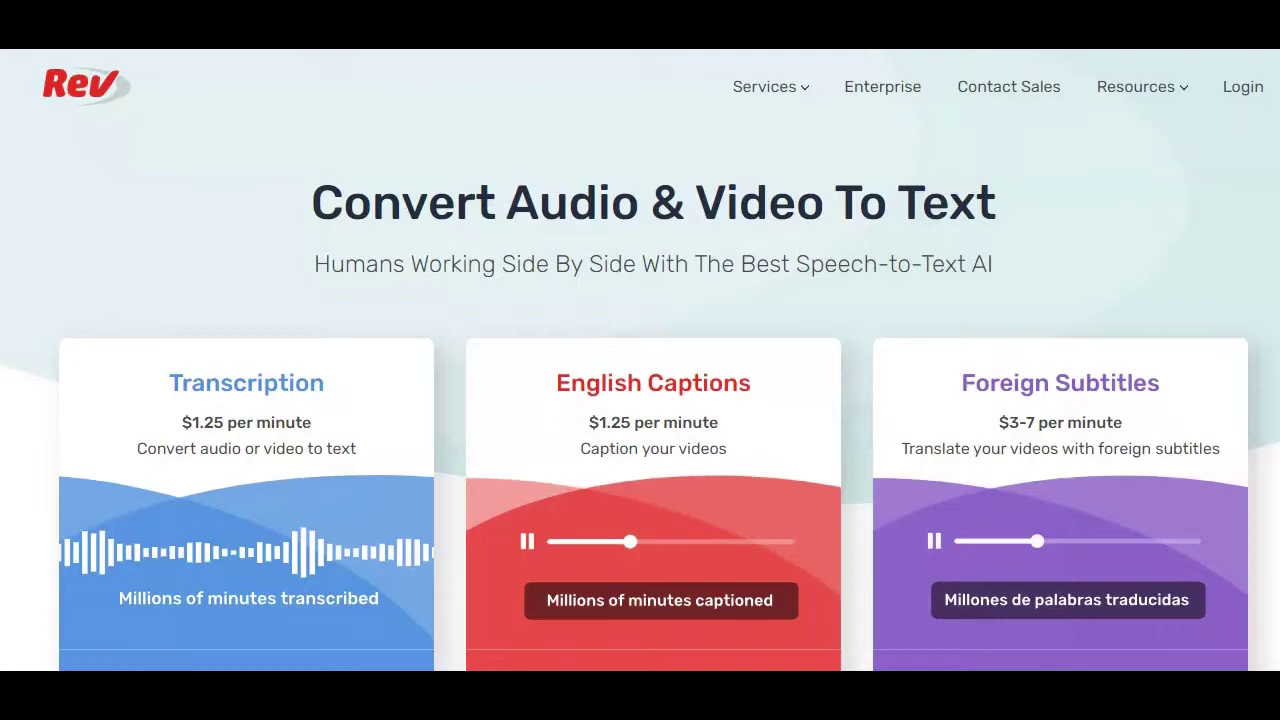
Log in to the Rev account and review the list of services with their accuracy and prices.
left_click(1242, 90)
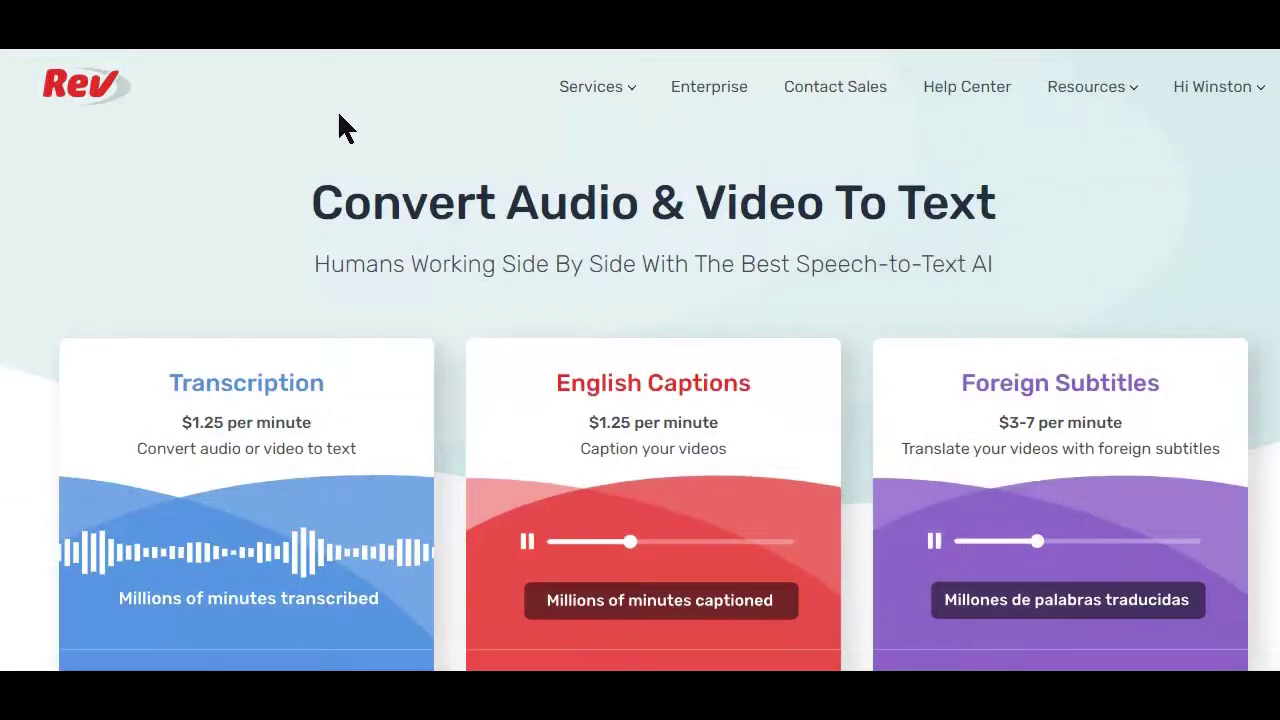
left_click(624, 98)
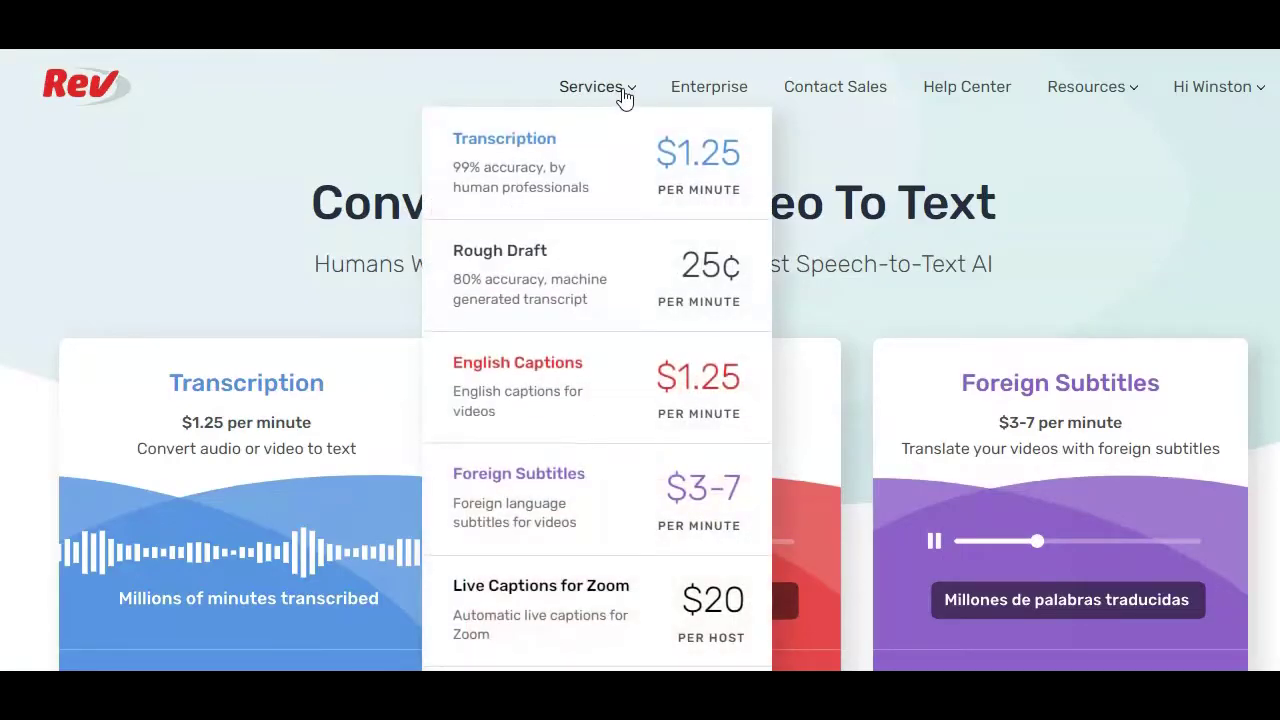
scroll(622, 352, "down", 2)
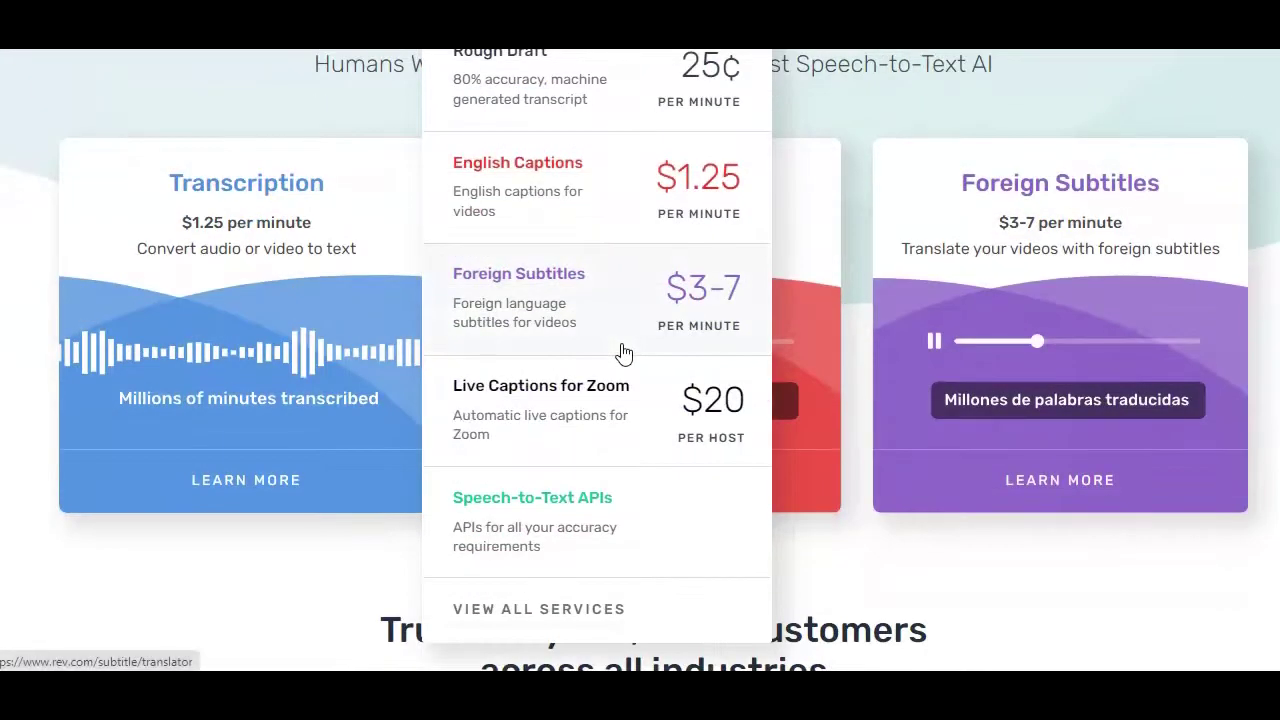
scroll(622, 352, "up", 2)
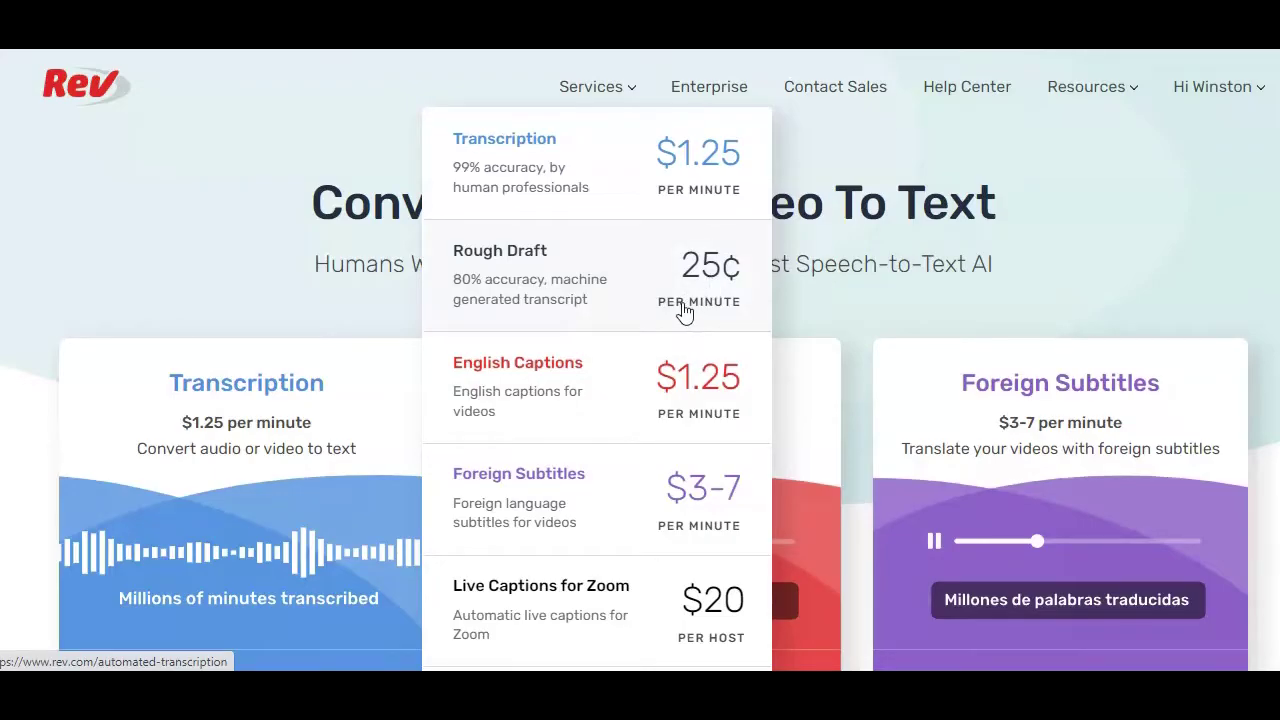
scroll(680, 305, "down", 1)
scroll(684, 313, "down", 2)
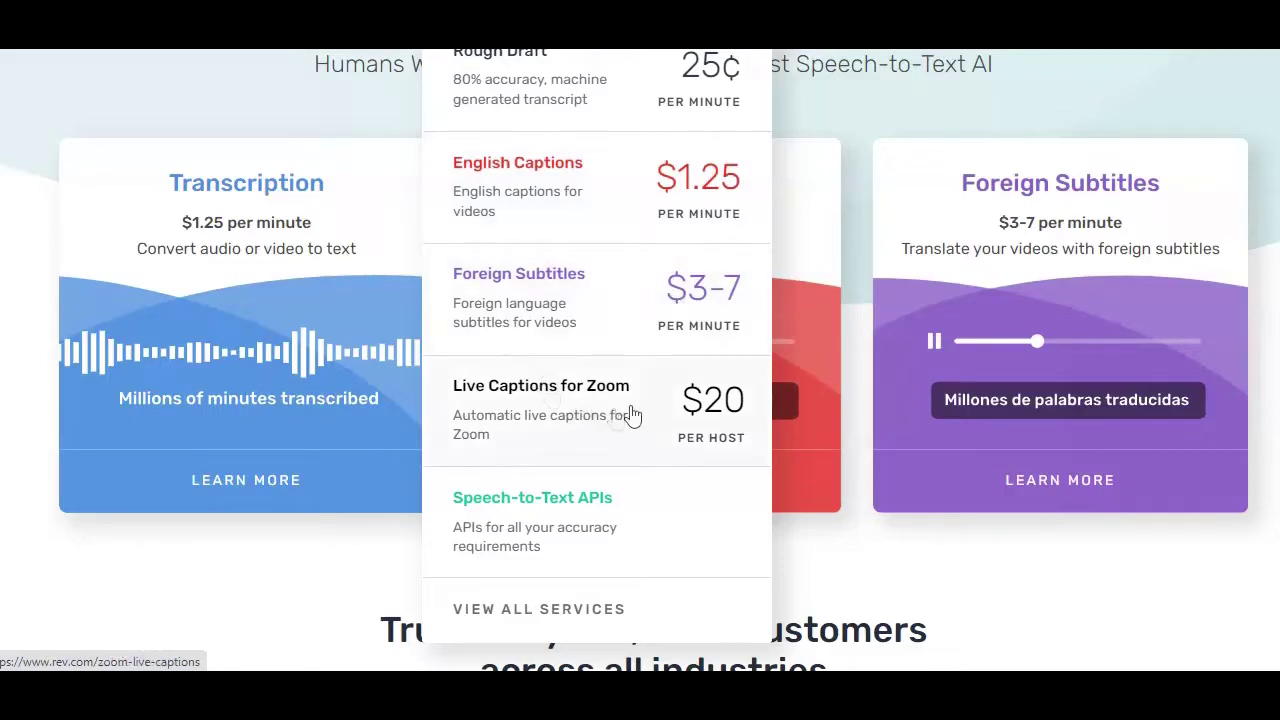
scroll(716, 418, "up", 2)
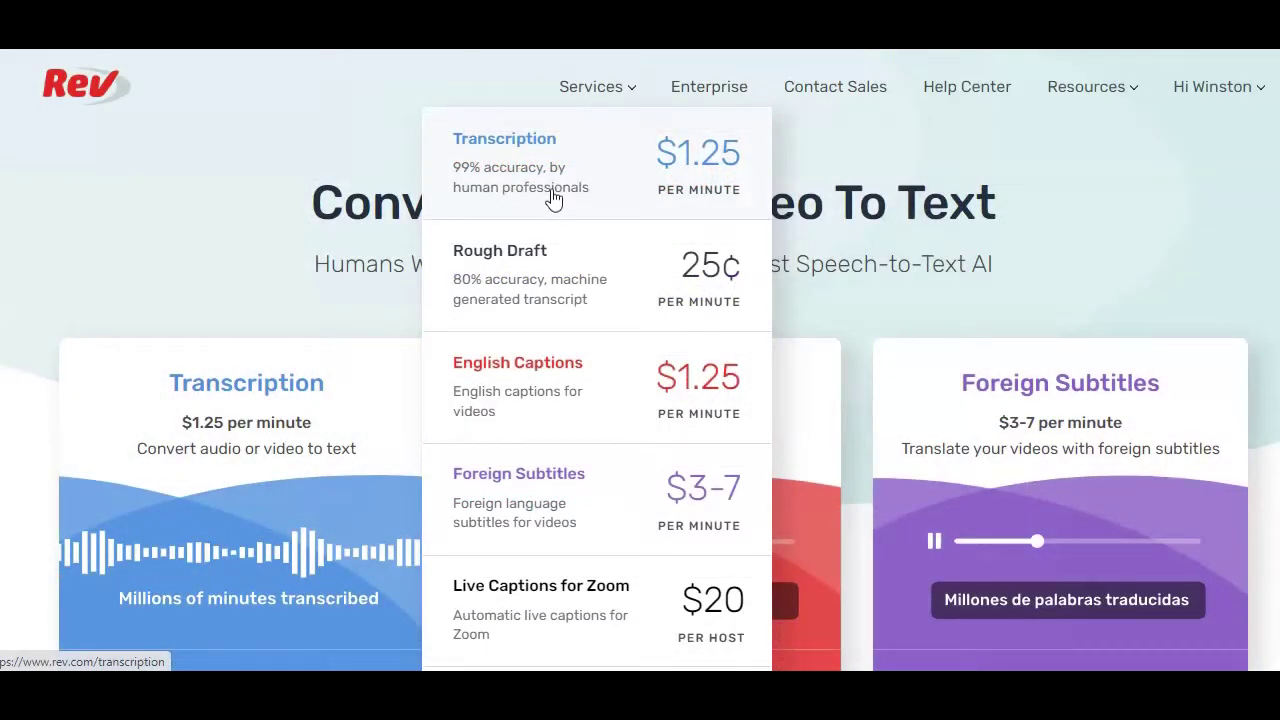
Start a Rough Draft automated transcription order and add the YouTube video to it by its copied URL.
left_click(678, 293)
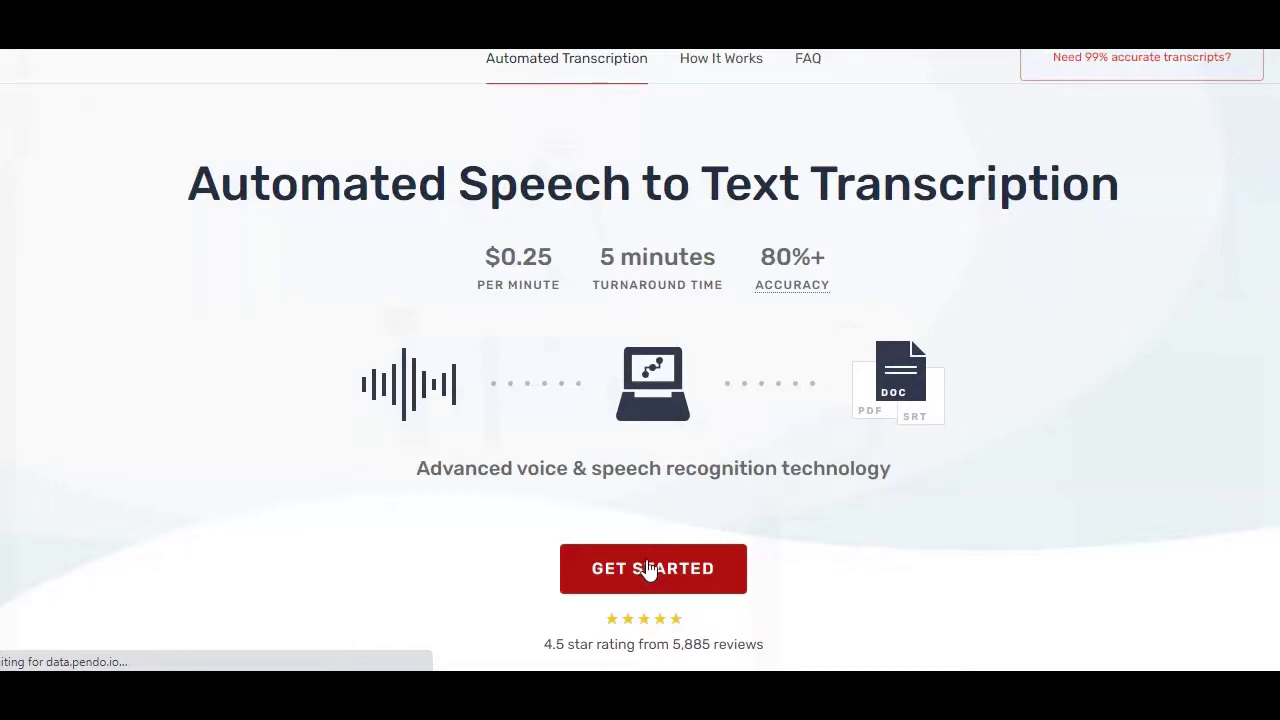
left_click(650, 568)
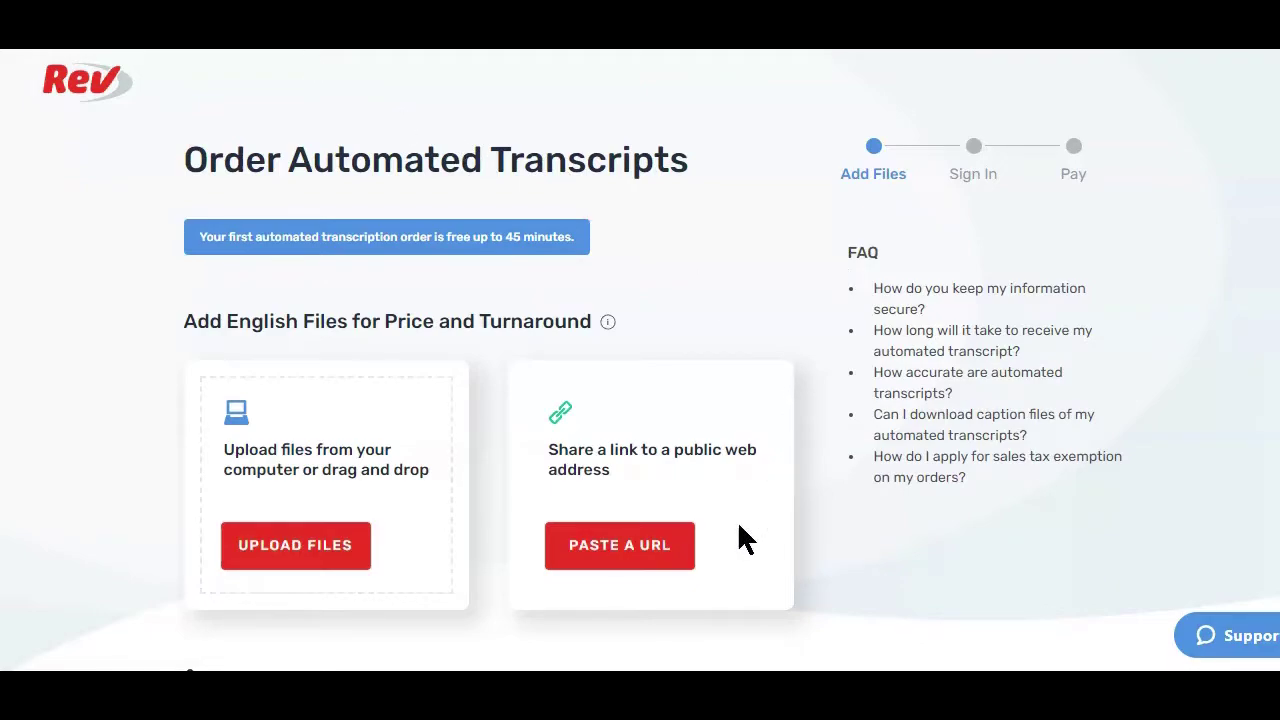
left_click(610, 553)
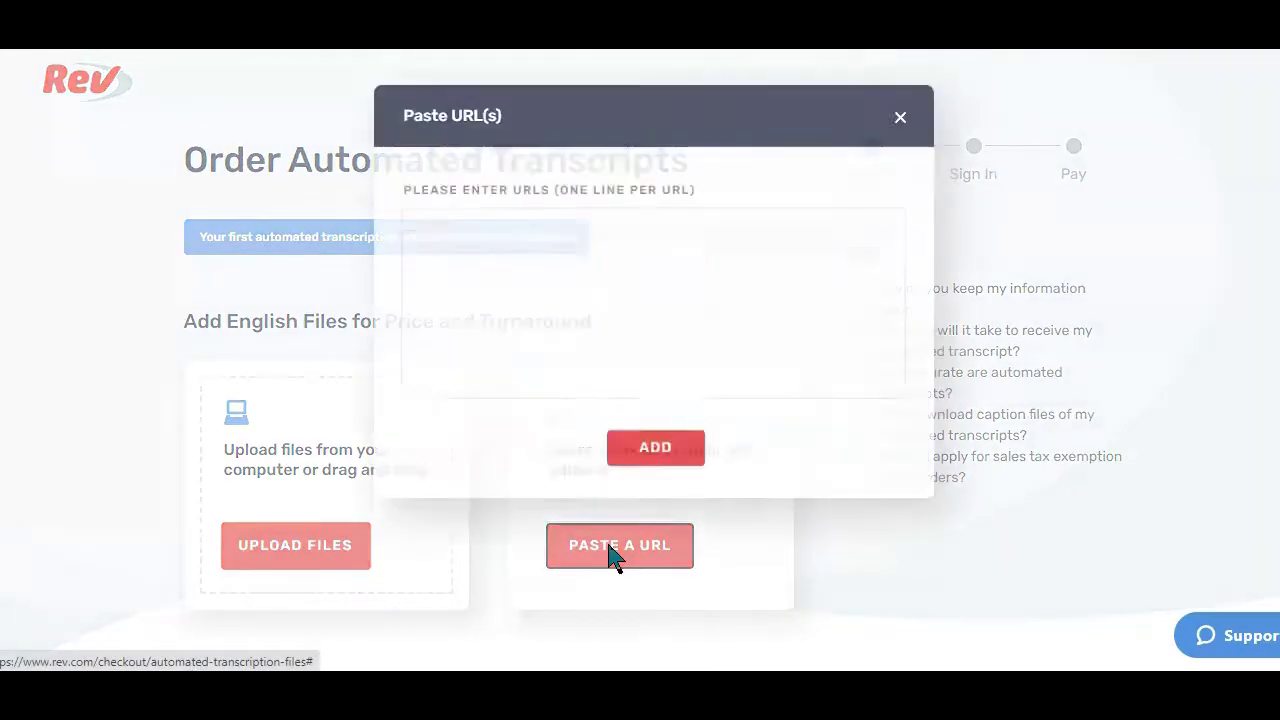
right_click(451, 251)
left_click(503, 409)
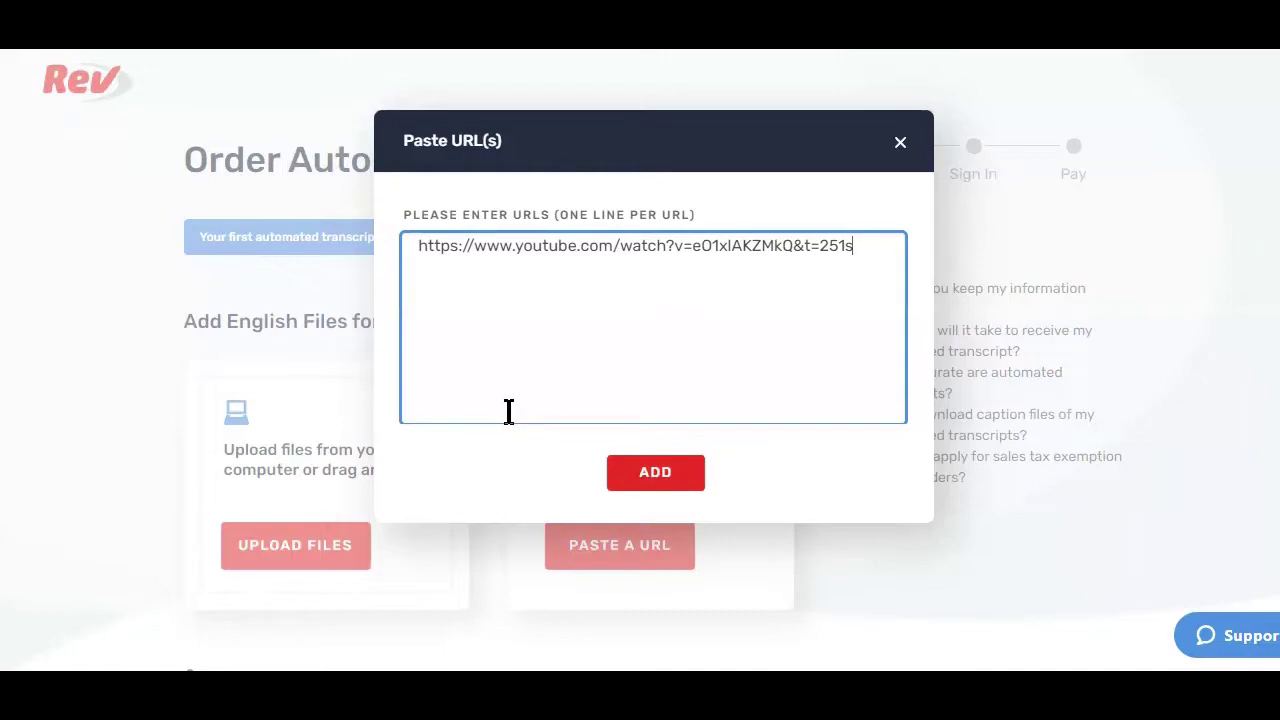
left_click(671, 471)
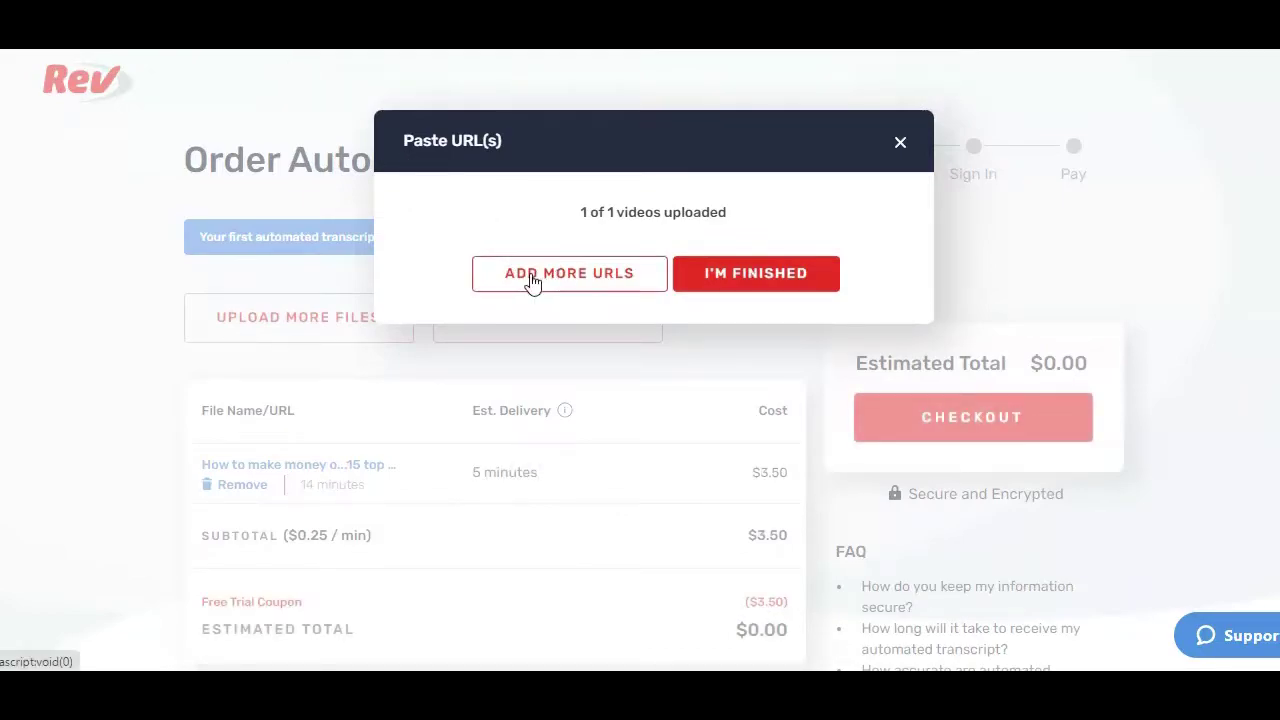
left_click(740, 290)
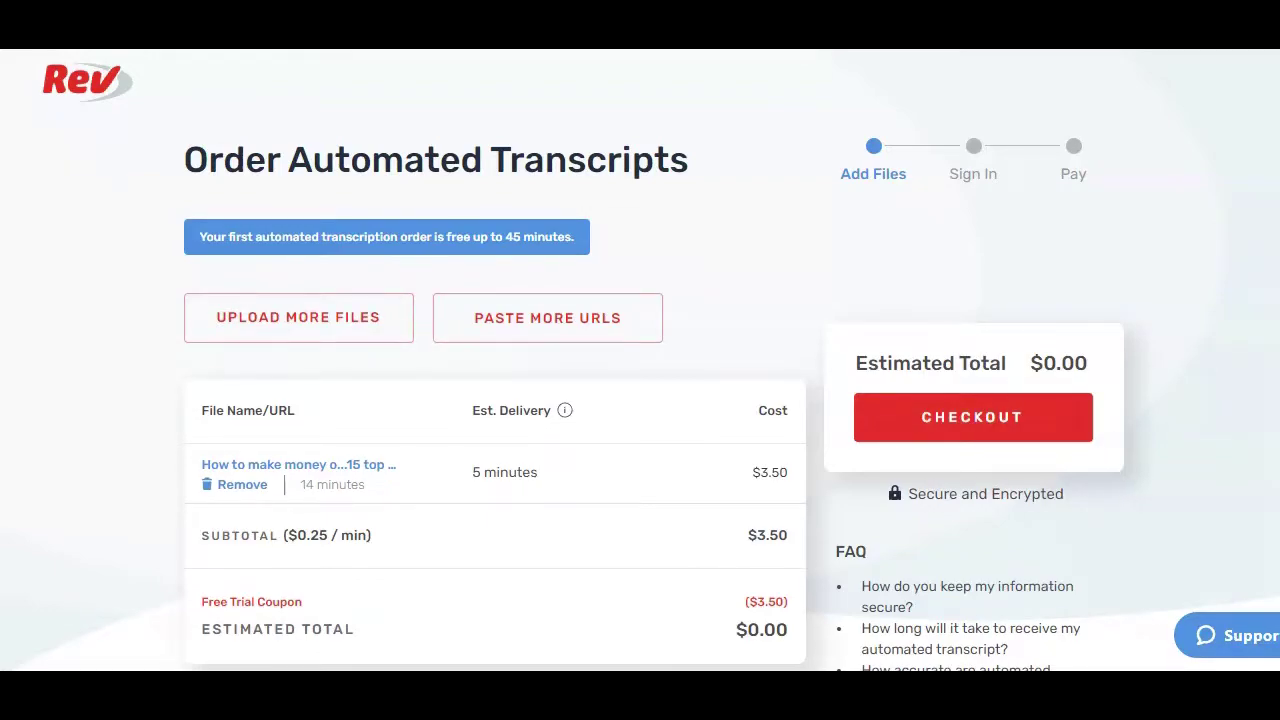
Check out the transcript order and open the completed "How to make money on youtube without showing your face" transcript from My Files.
scroll(360, 180, "down", 1)
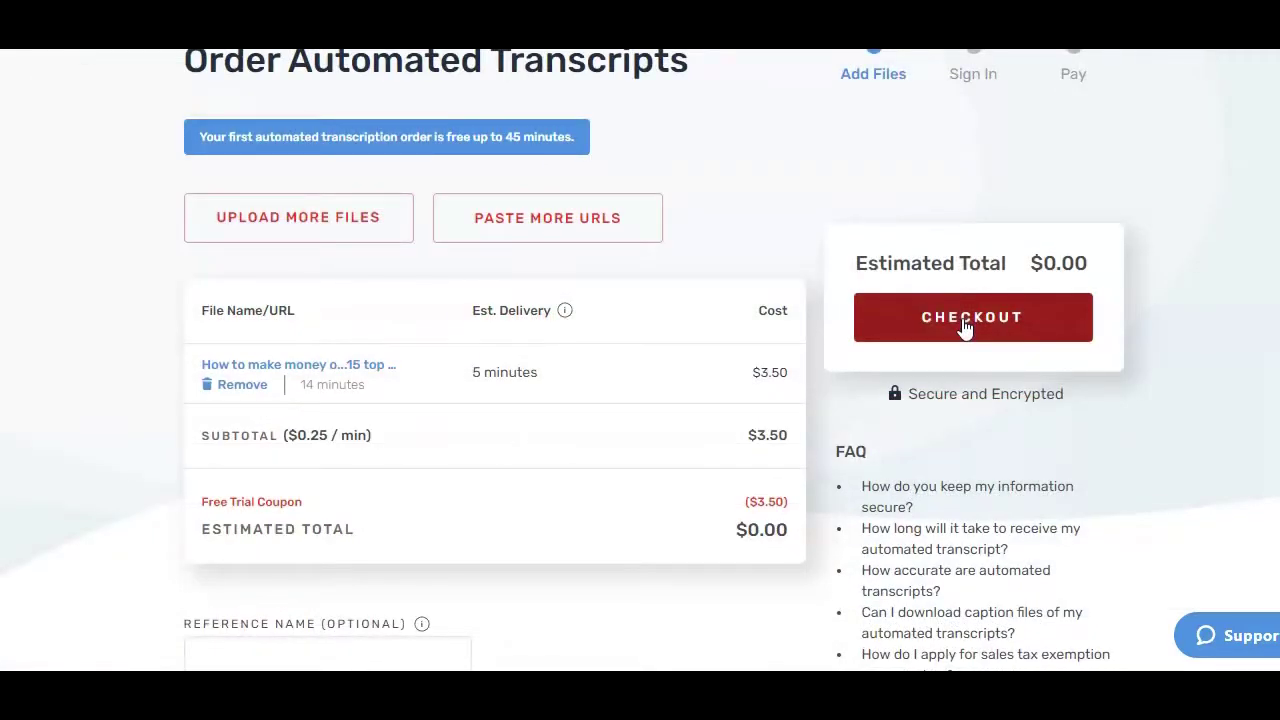
left_click(965, 329)
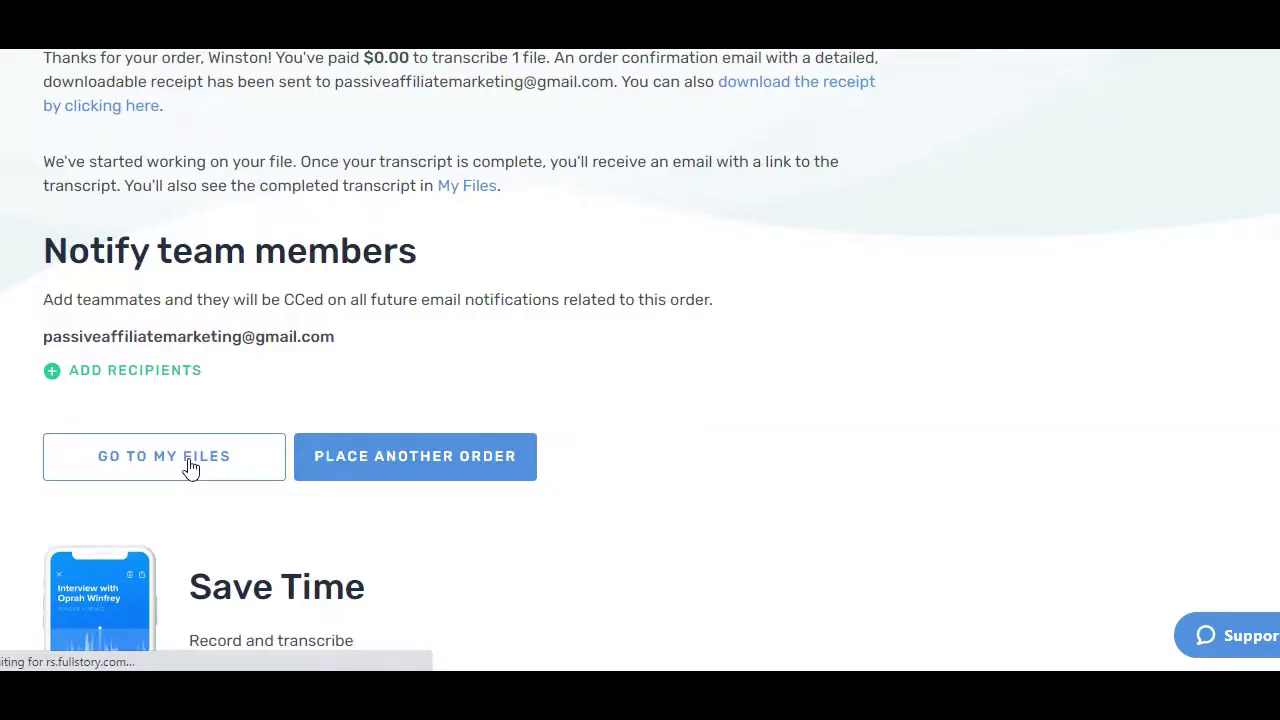
left_click(190, 466)
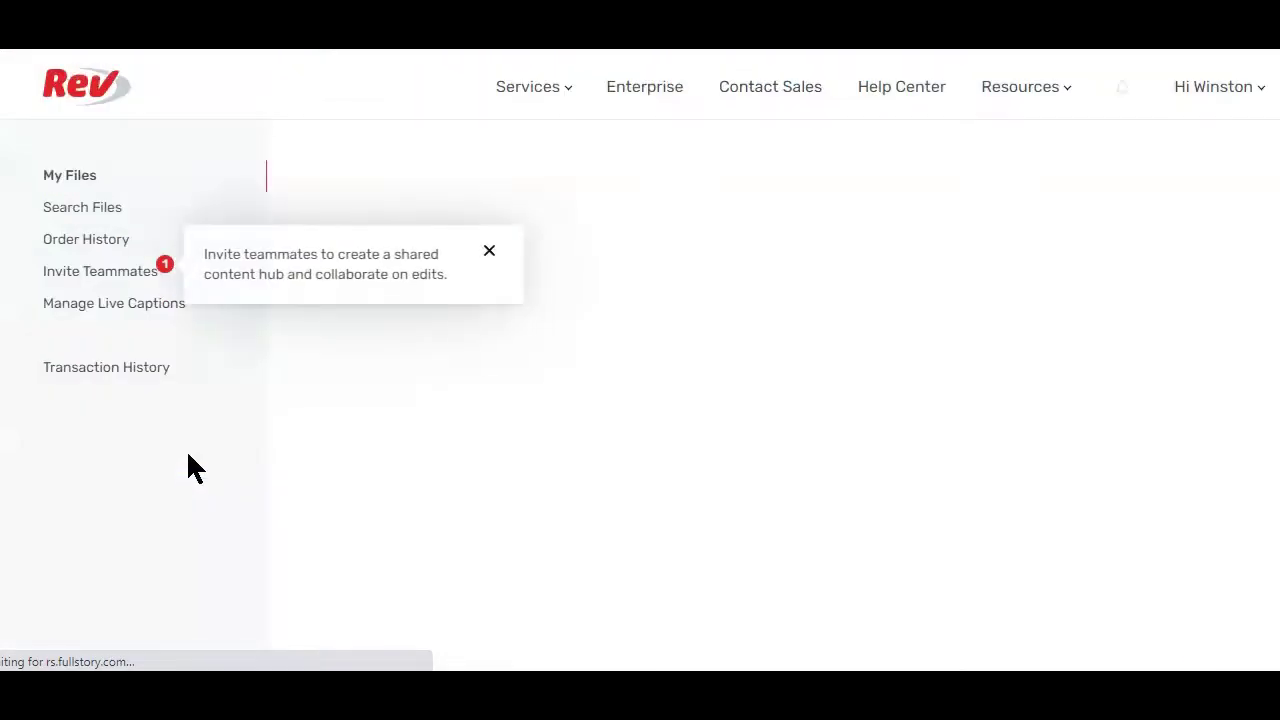
left_click(287, 414)
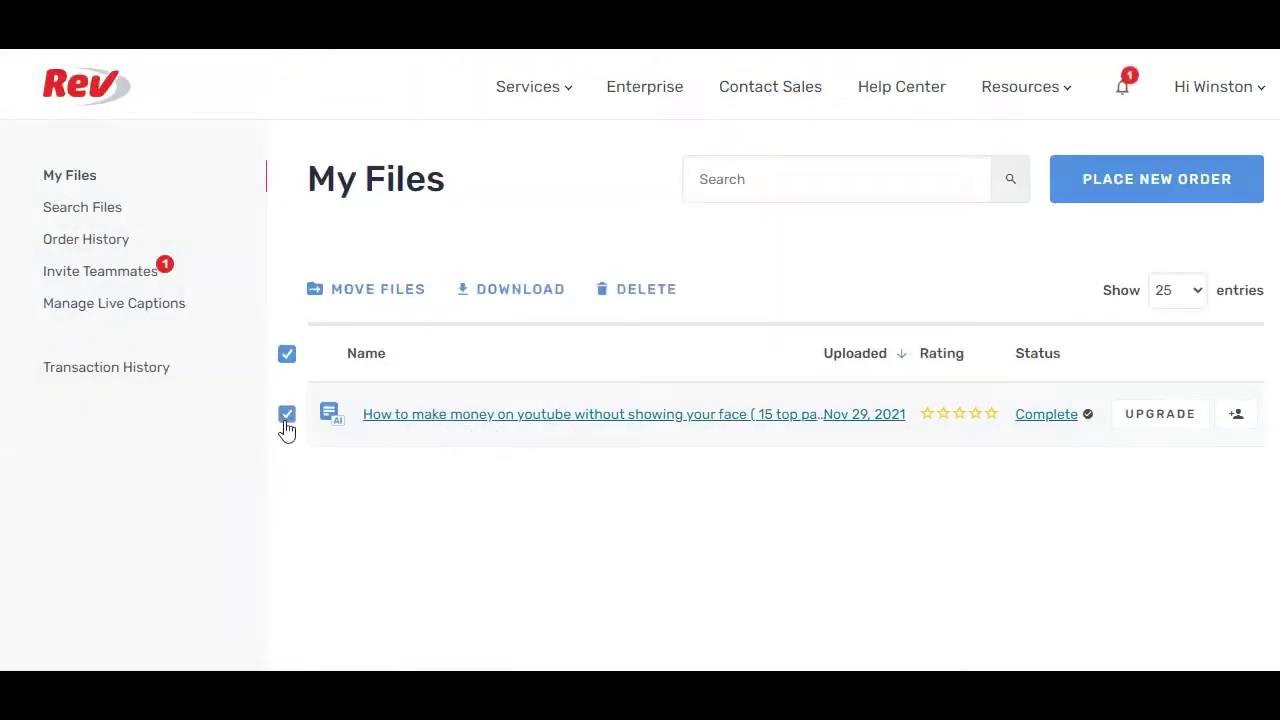
left_click(467, 416)
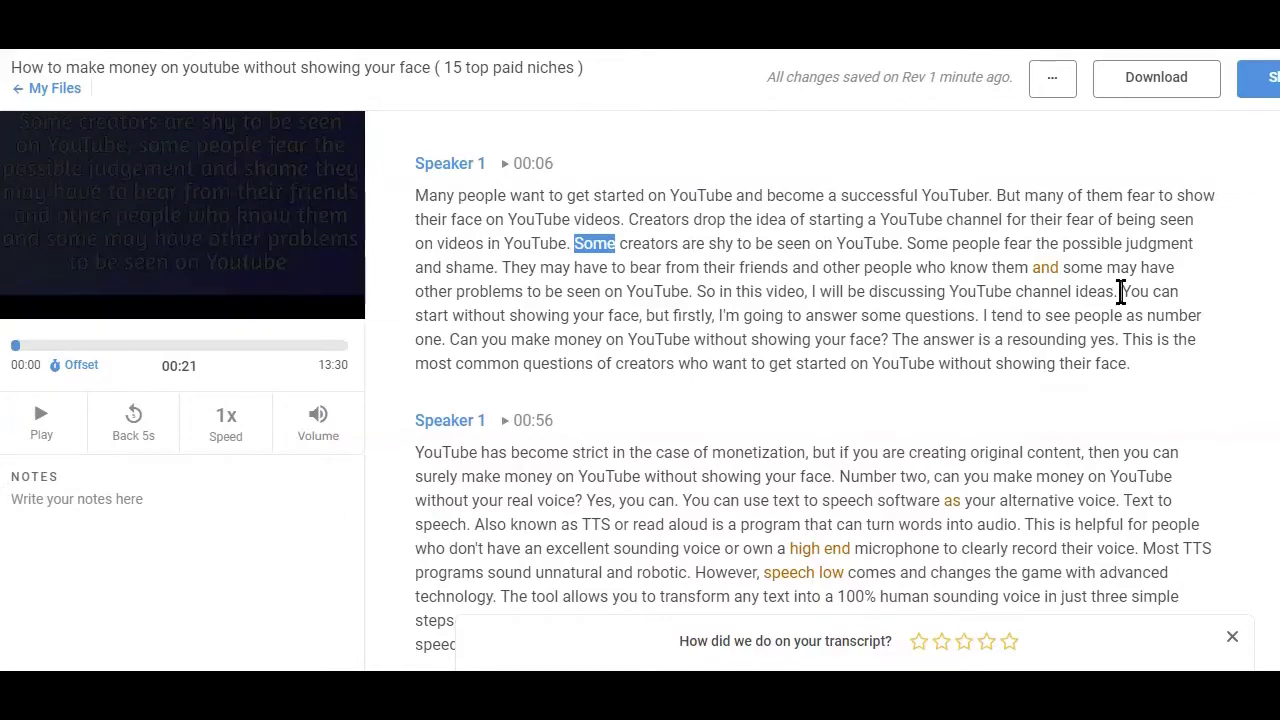
Select and copy the opening Speaker 1 passage of the transcript, starting at "Many people want to get started on YouTube".
left_click(1120, 291)
left_click(416, 192, "shift")
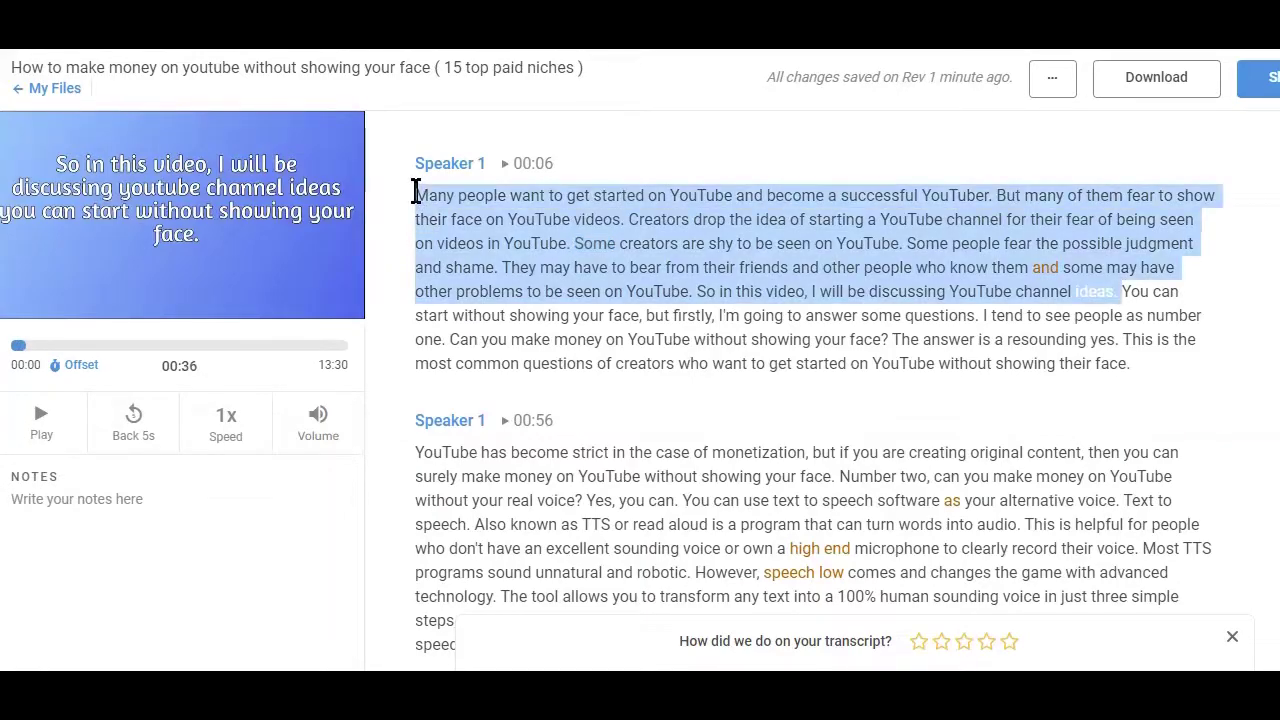
right_click(551, 246)
left_click(680, 171)
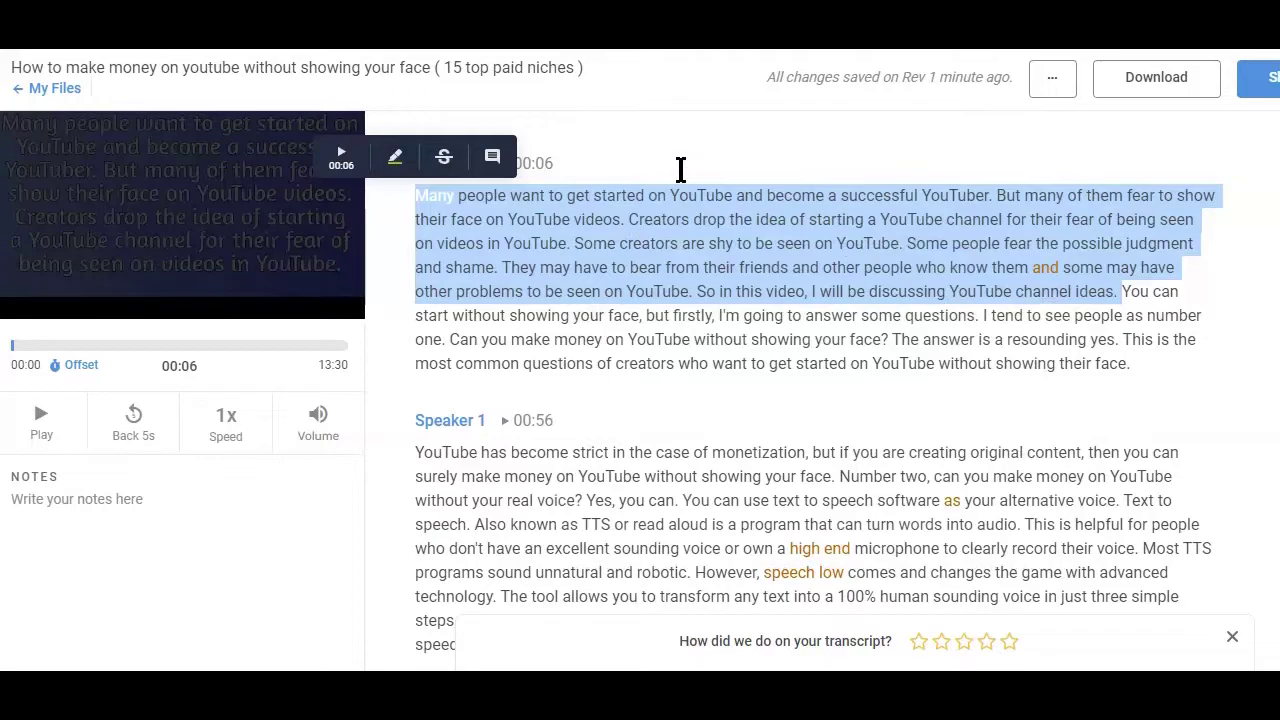
left_click(638, 142)
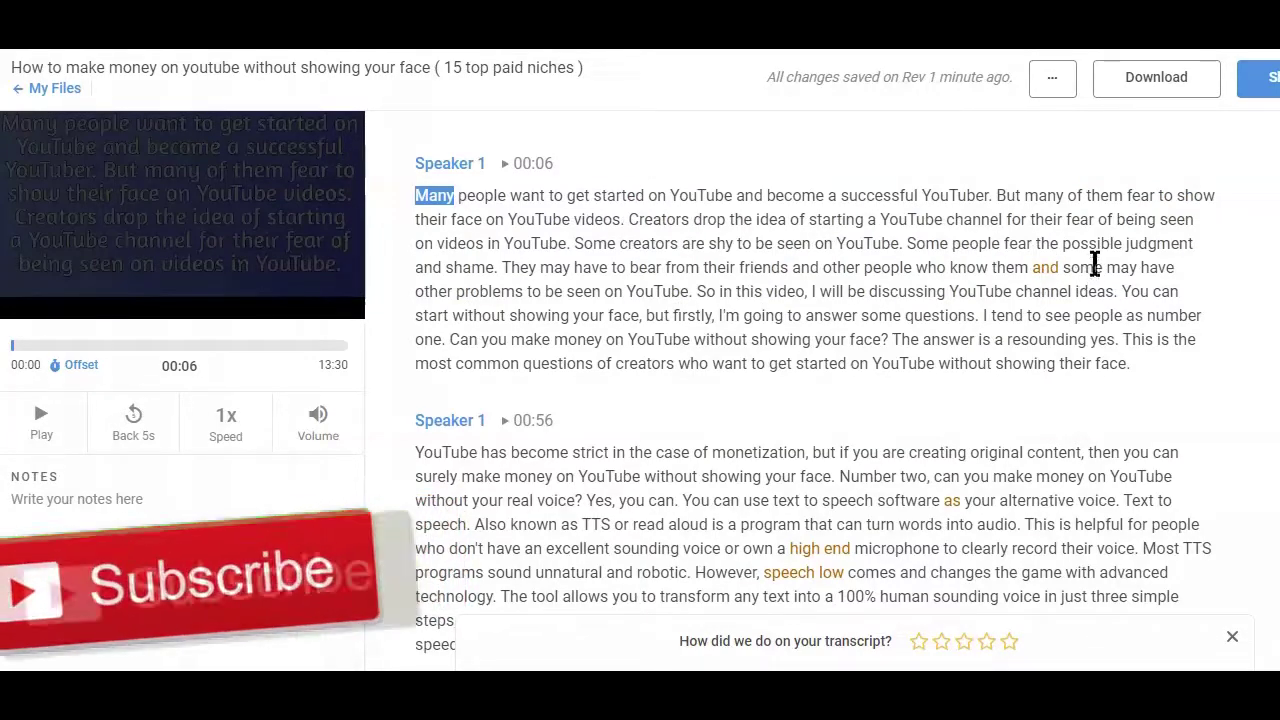
left_click(1118, 291)
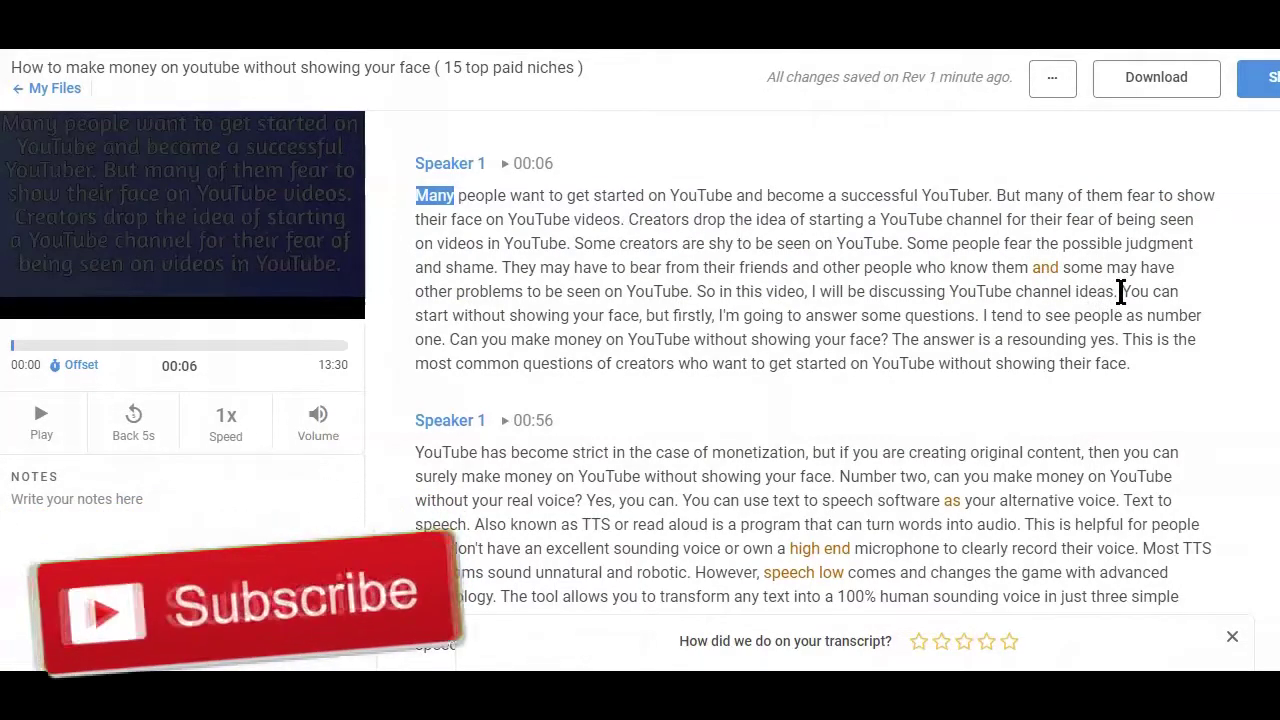
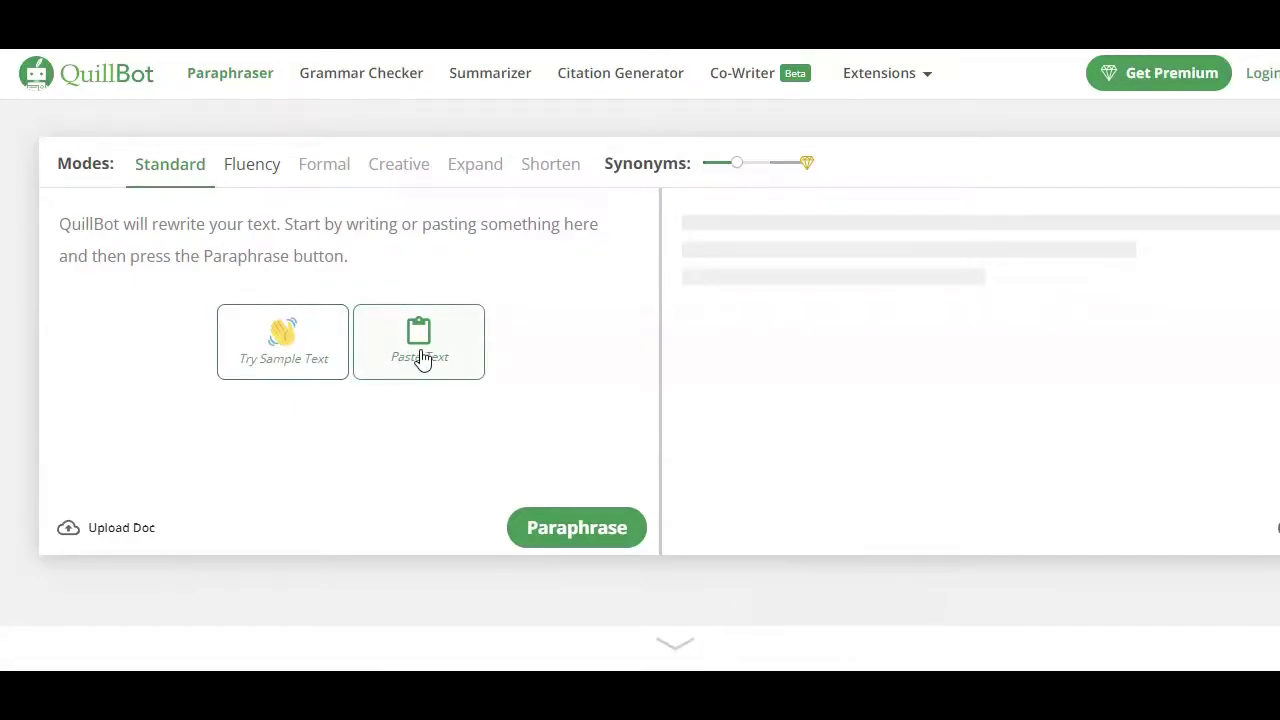
Switch to the QuillBot paraphraser, paste the copied transcript text and delete its last words, "YouTube without showing their face.".
left_click(421, 358)
scroll(420, 350, "down", 3)
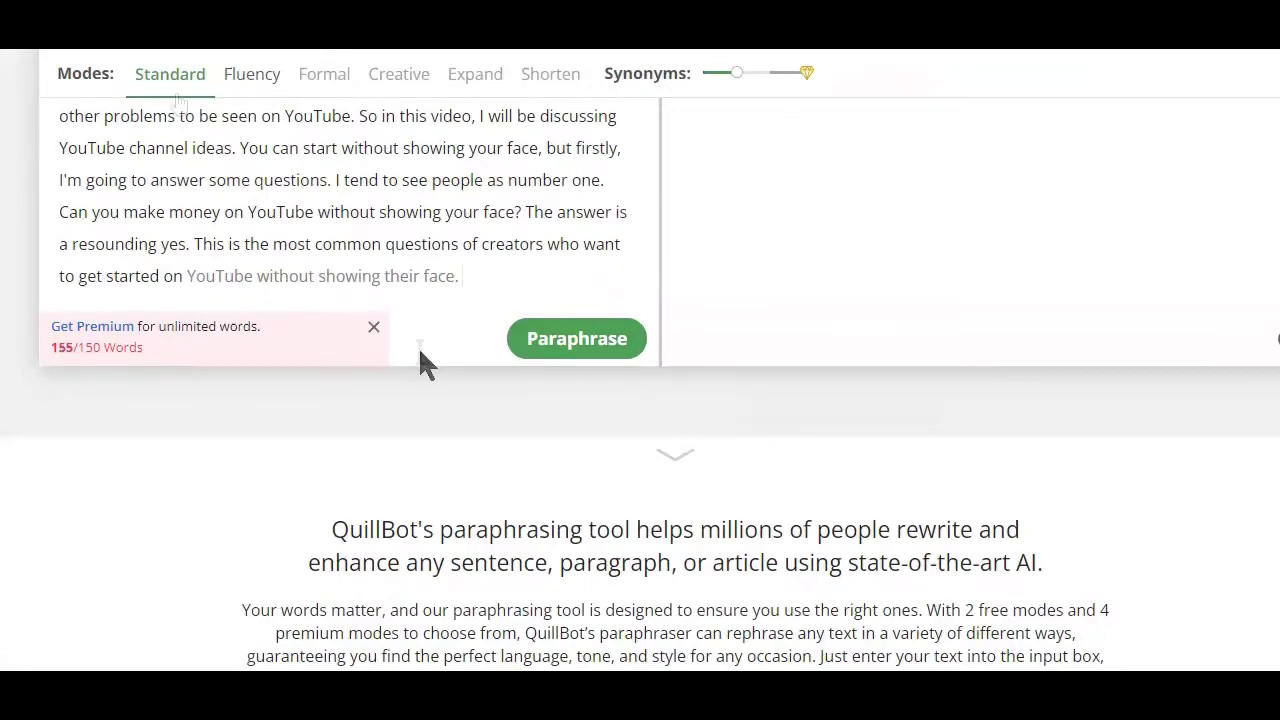
key("ctrl+Return")
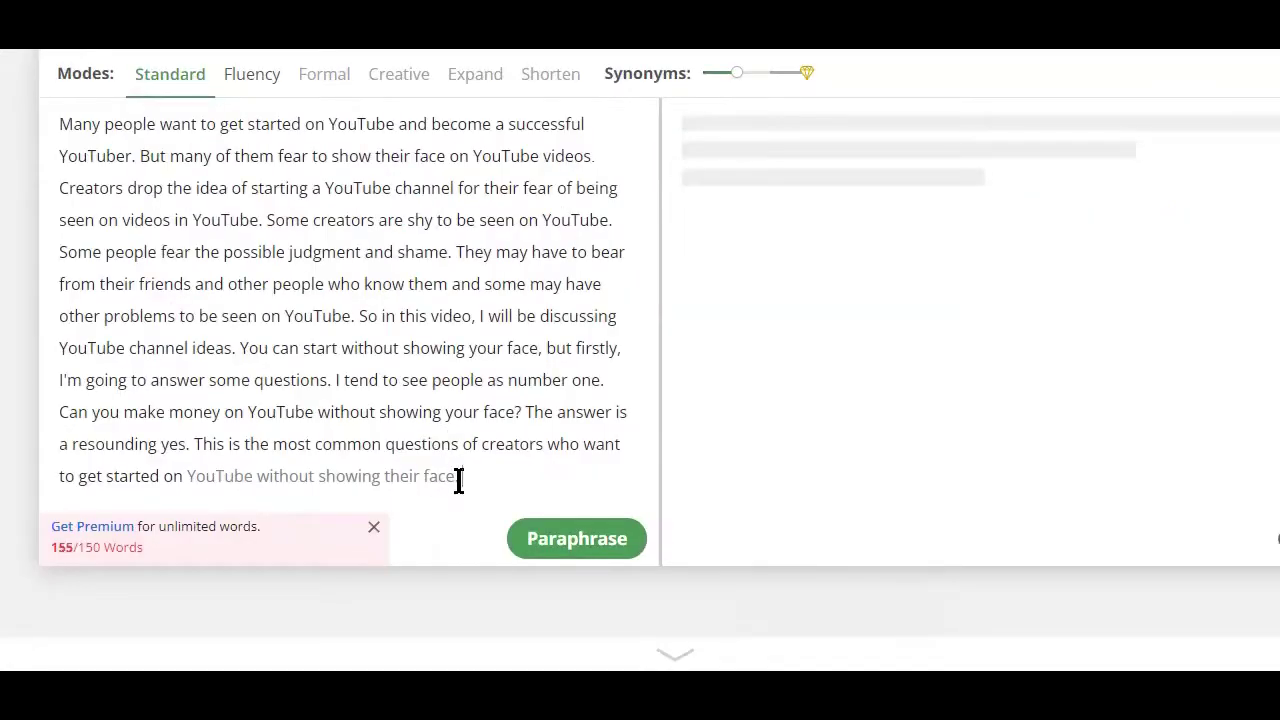
left_click_drag(457, 478, 185, 476)
key("BackSpace")
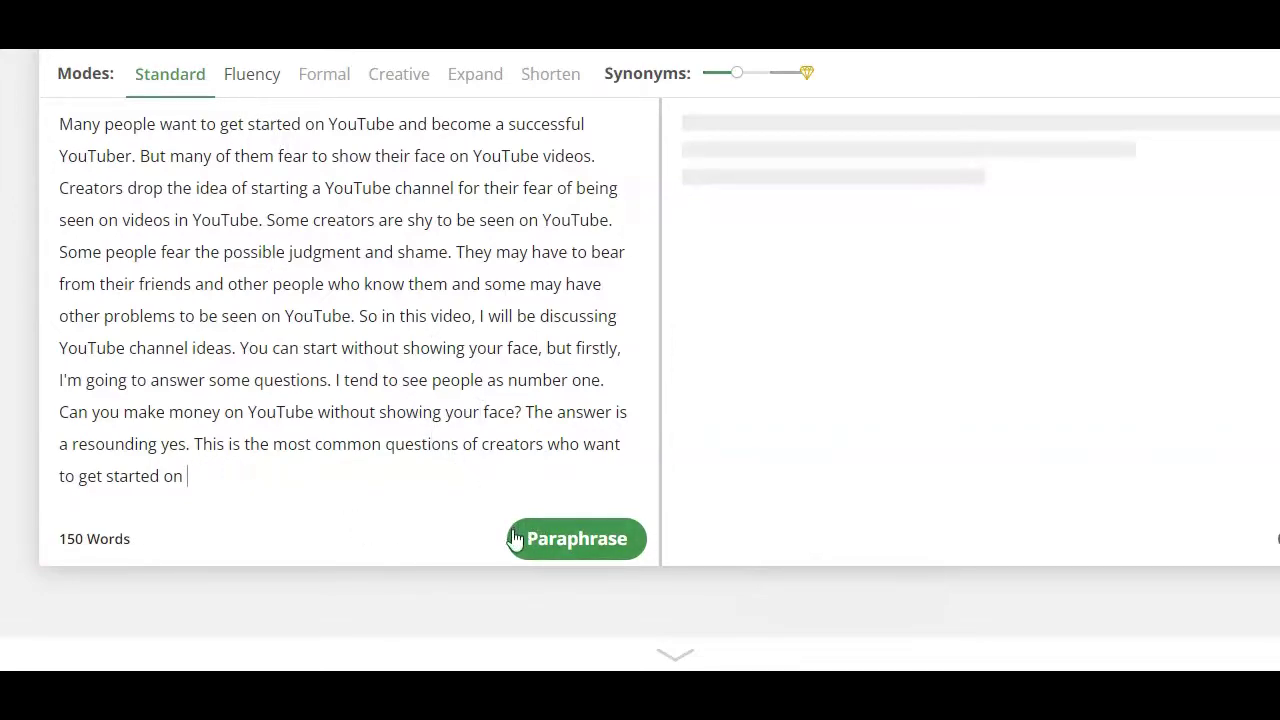
Paraphrase the pasted transcript text in Standard mode and copy the rewritten version.
left_click(570, 555)
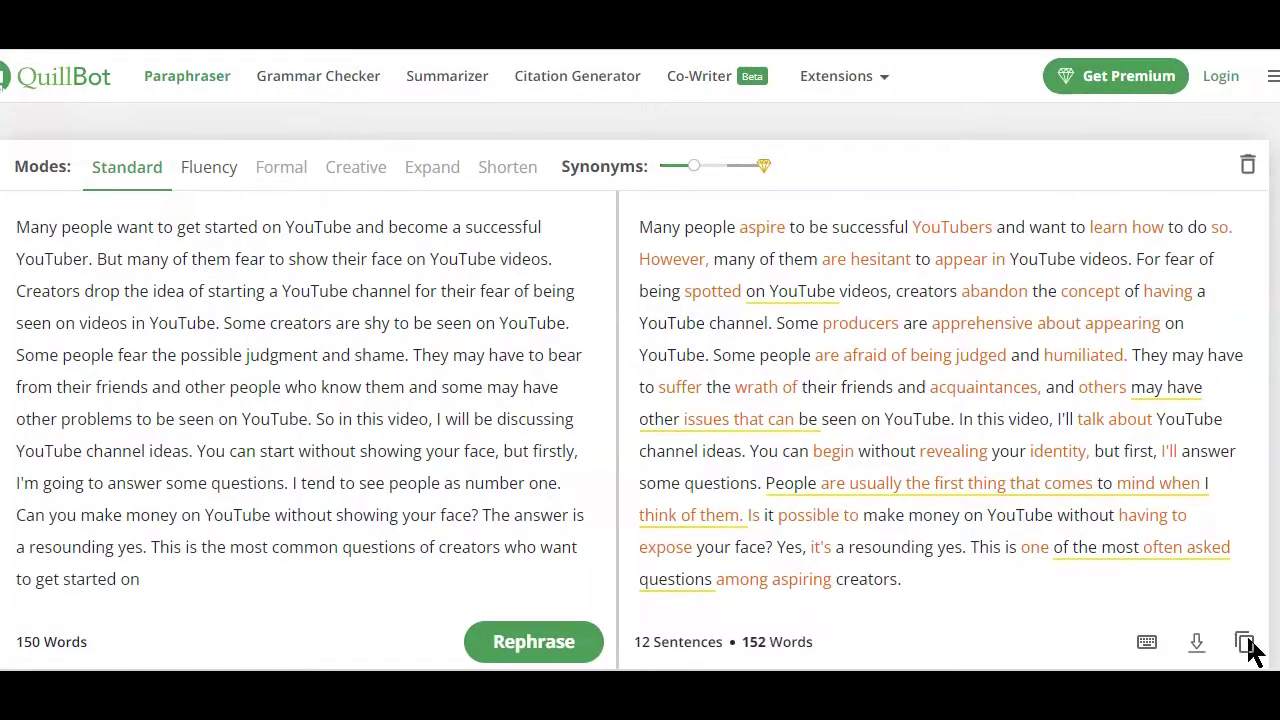
left_click(1248, 643)
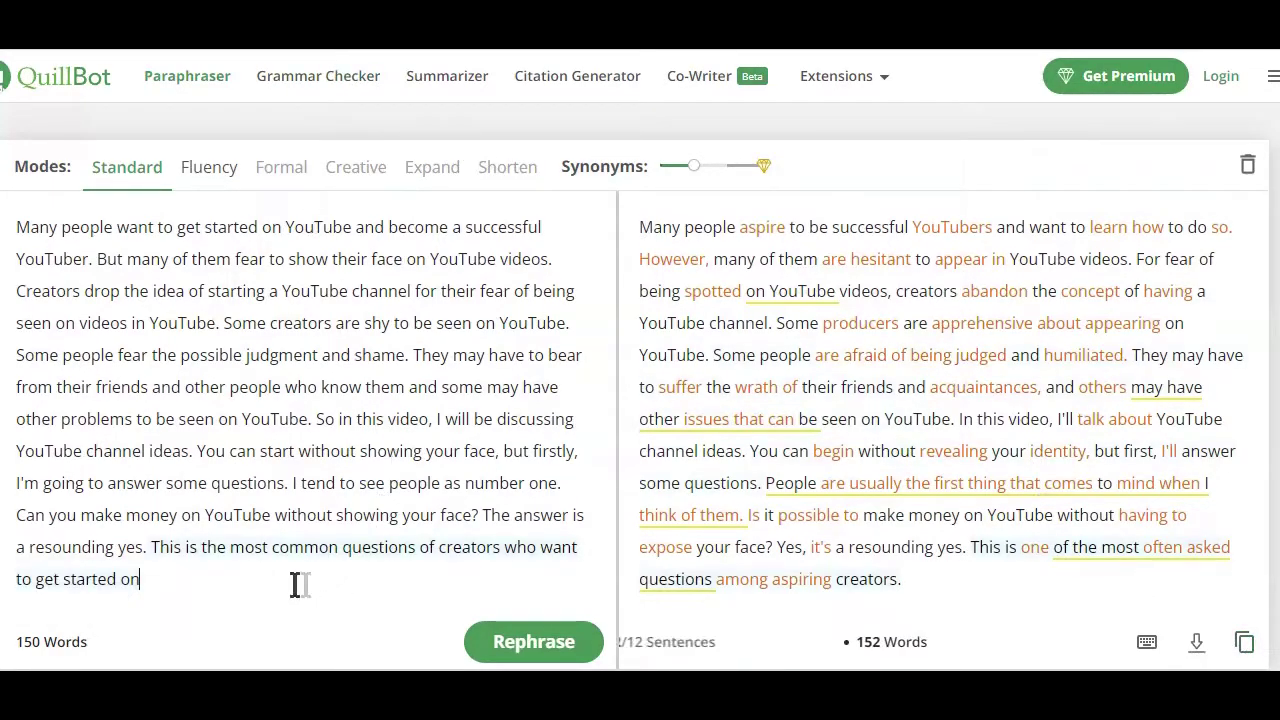
Replace the source text with the copied rewritten version and paraphrase it again in Standard mode.
left_click_drag(280, 586, 14, 215)
key("BackSpace")
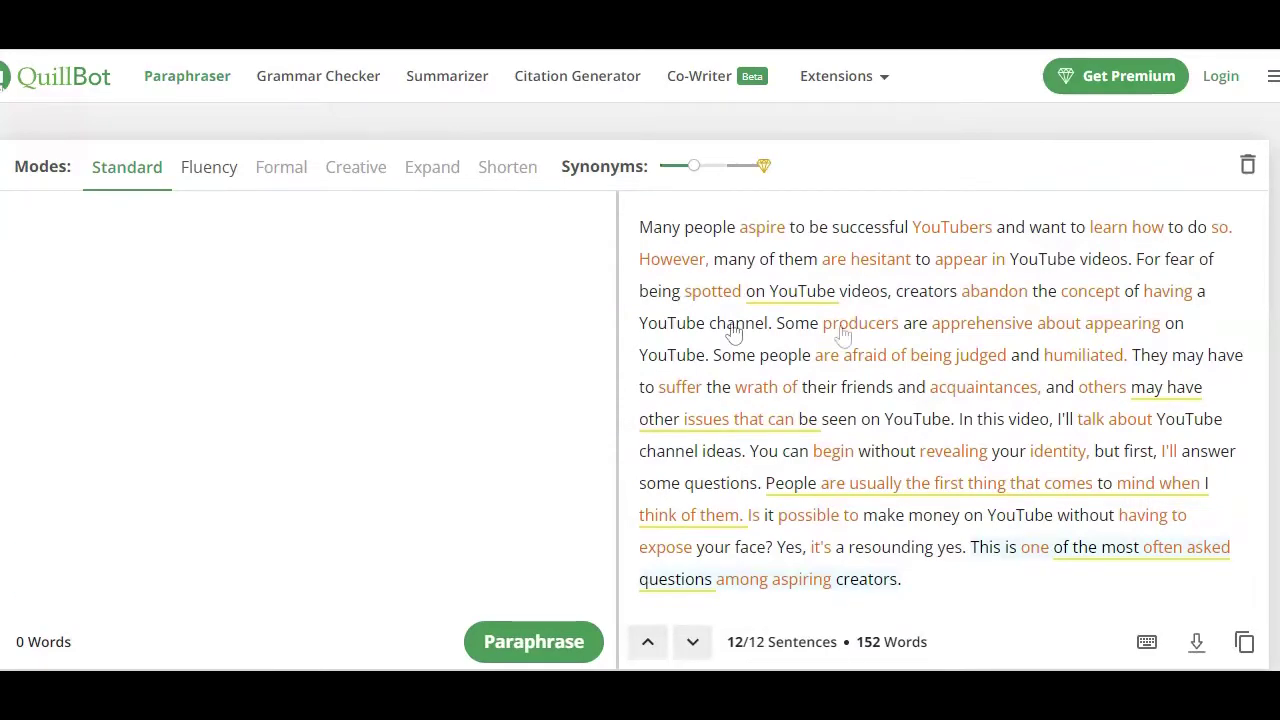
key("ctrl+v")
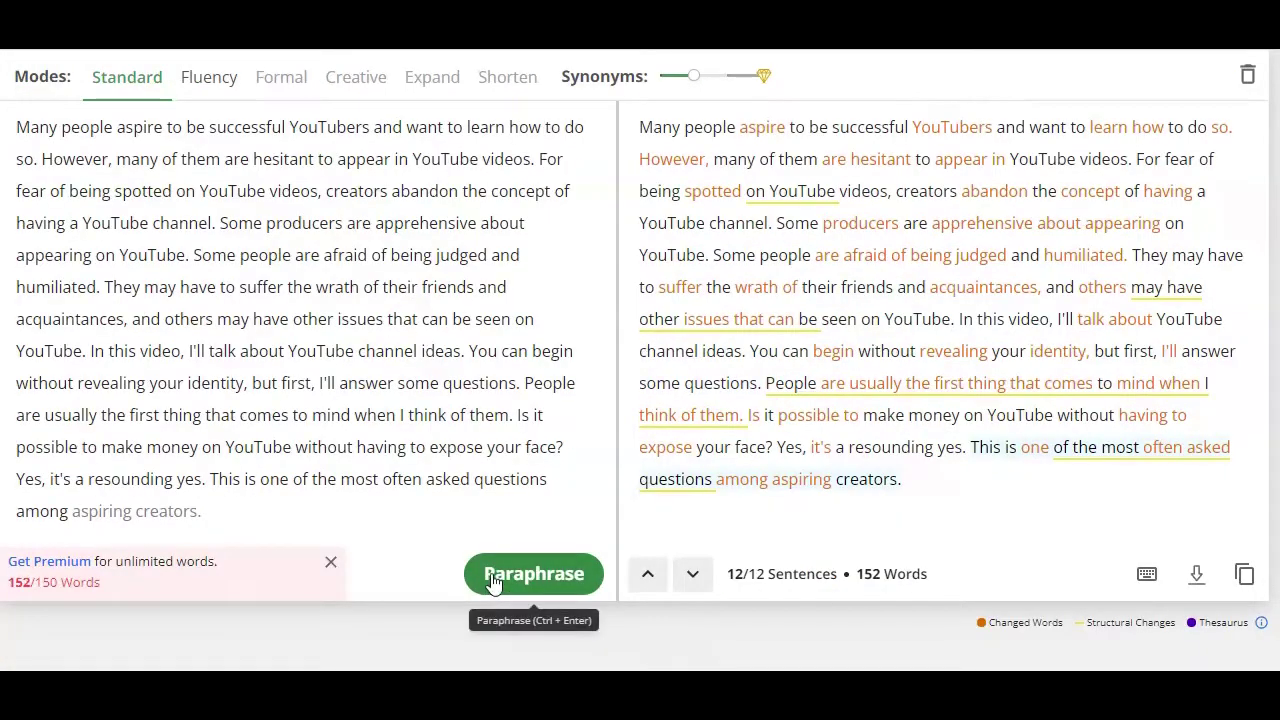
left_click(493, 583)
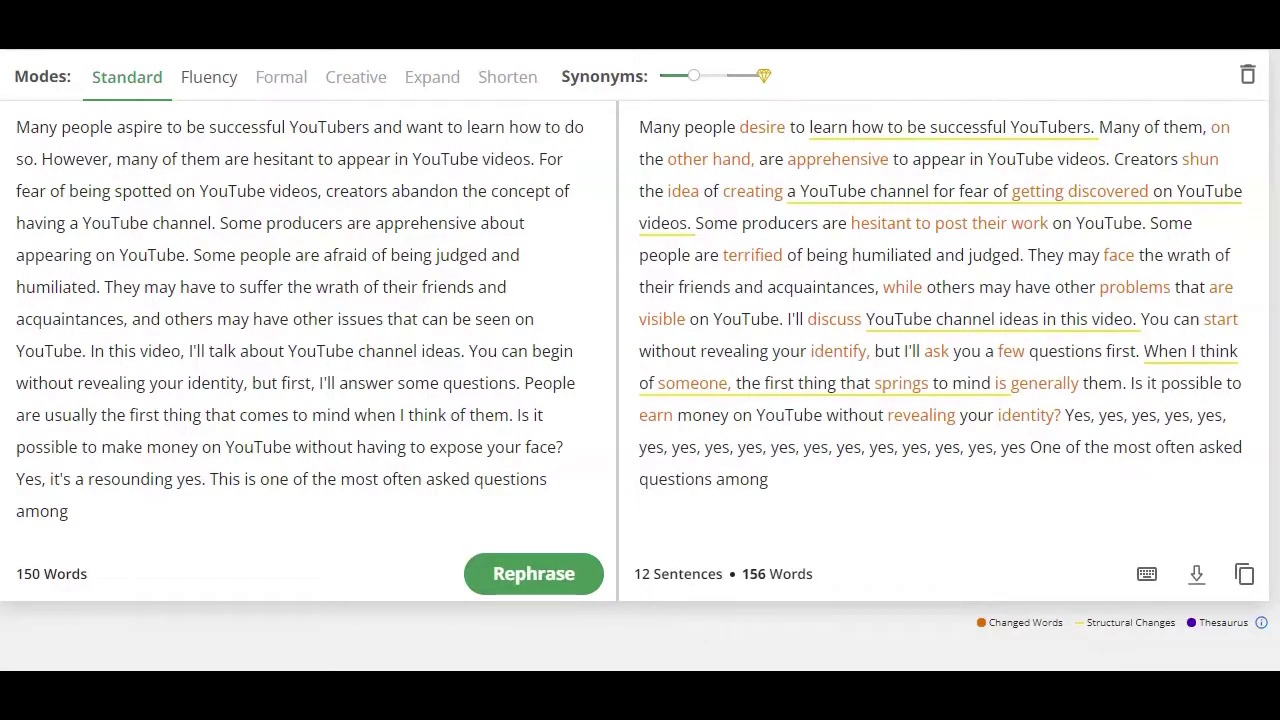
Select and copy the whole second paraphrase, from "Many people desire to learn" through "questions among".
left_click_drag(772, 470, 614, 114)
right_click(688, 166)
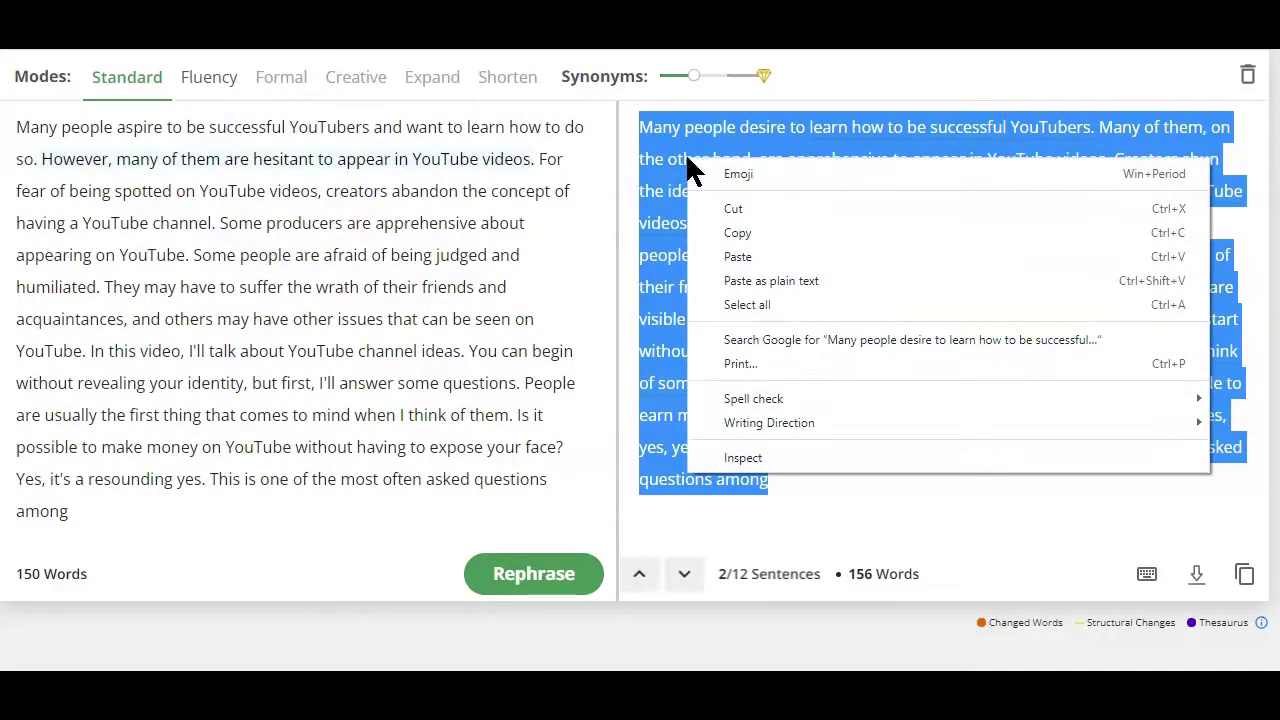
left_click(724, 230)
left_click(728, 222)
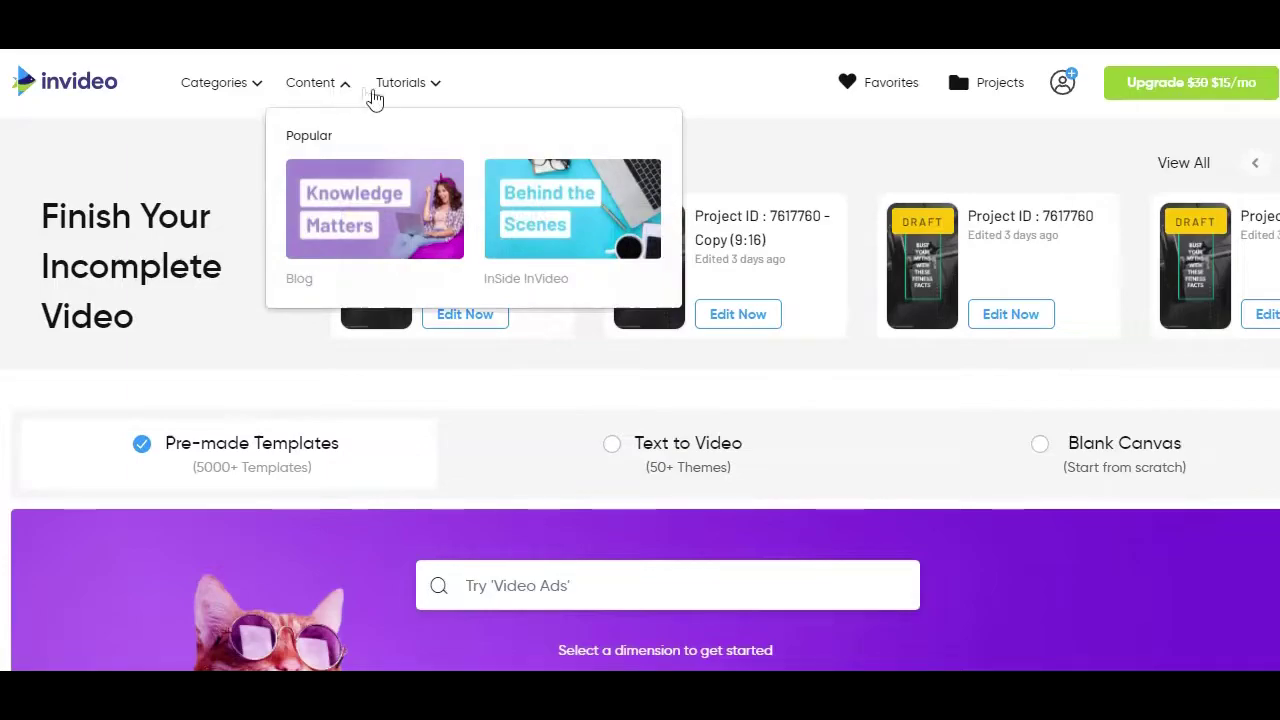
Switch to InVideo and start a Wide (16:9) Text to Video project with the Lively theme.
mouse_move(386, 98)
mouse_move(229, 101)
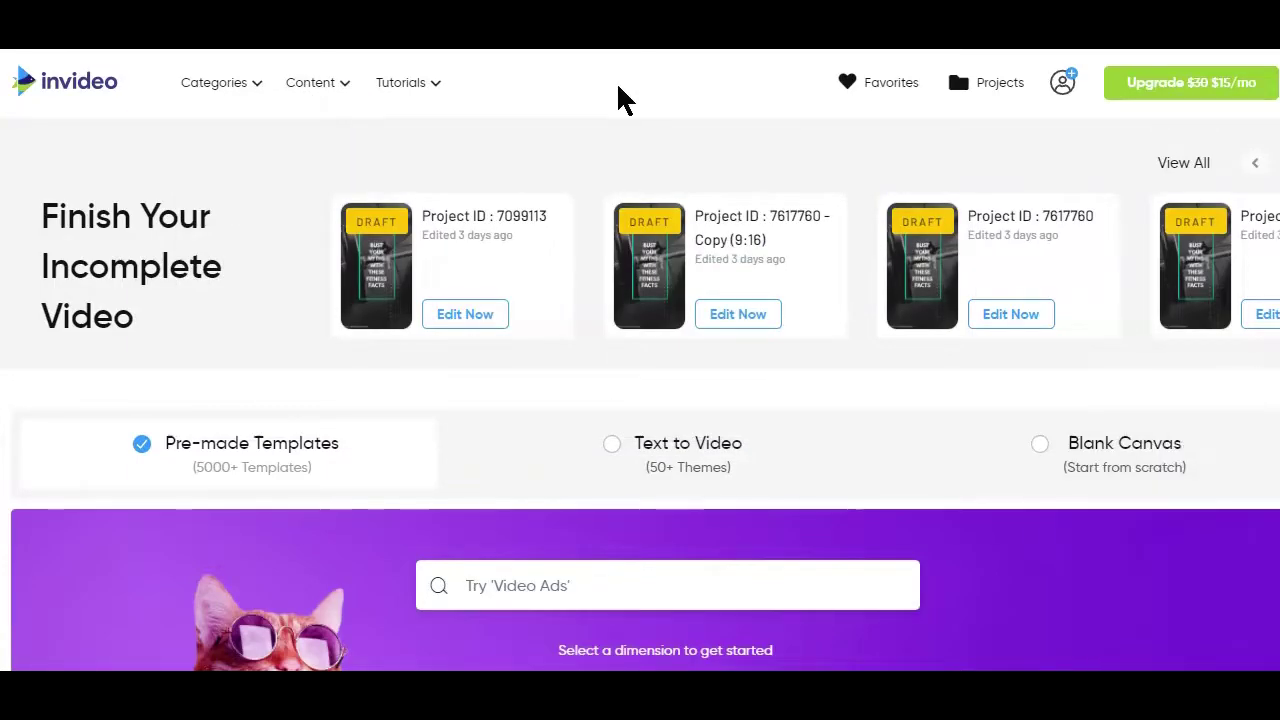
scroll(651, 206, "down", 2)
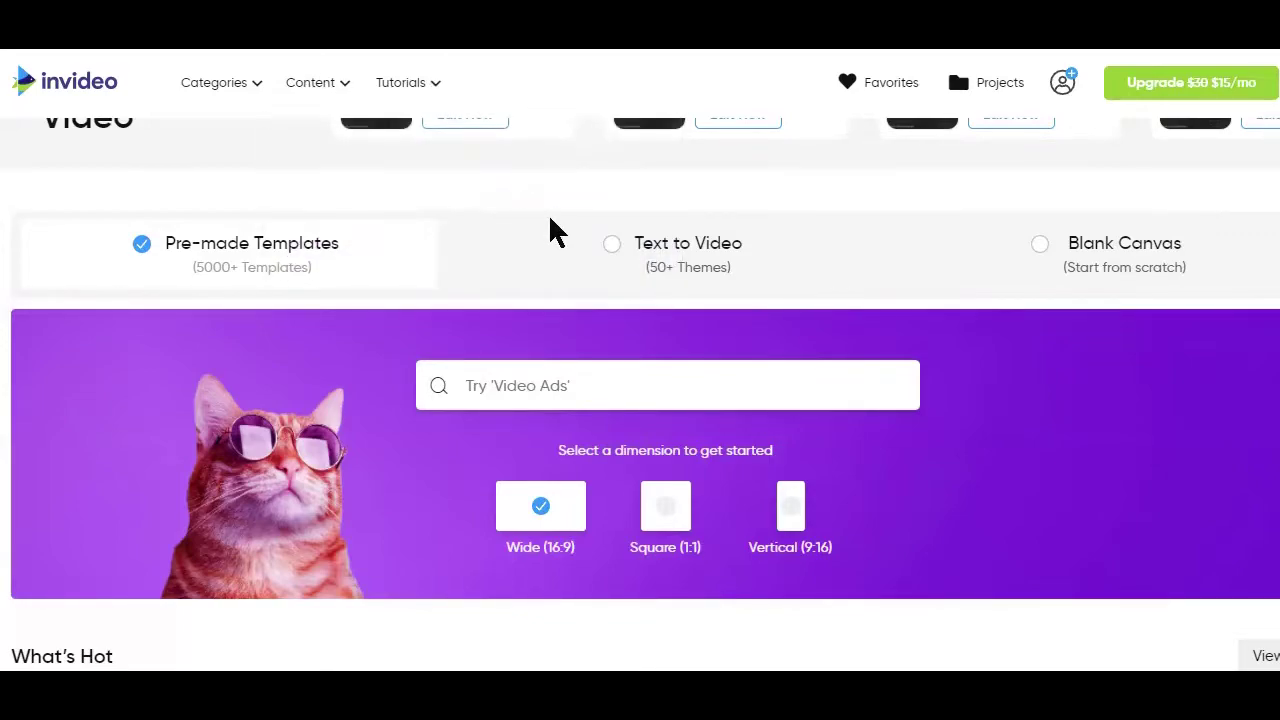
left_click(610, 247)
scroll(614, 257, "down", 3)
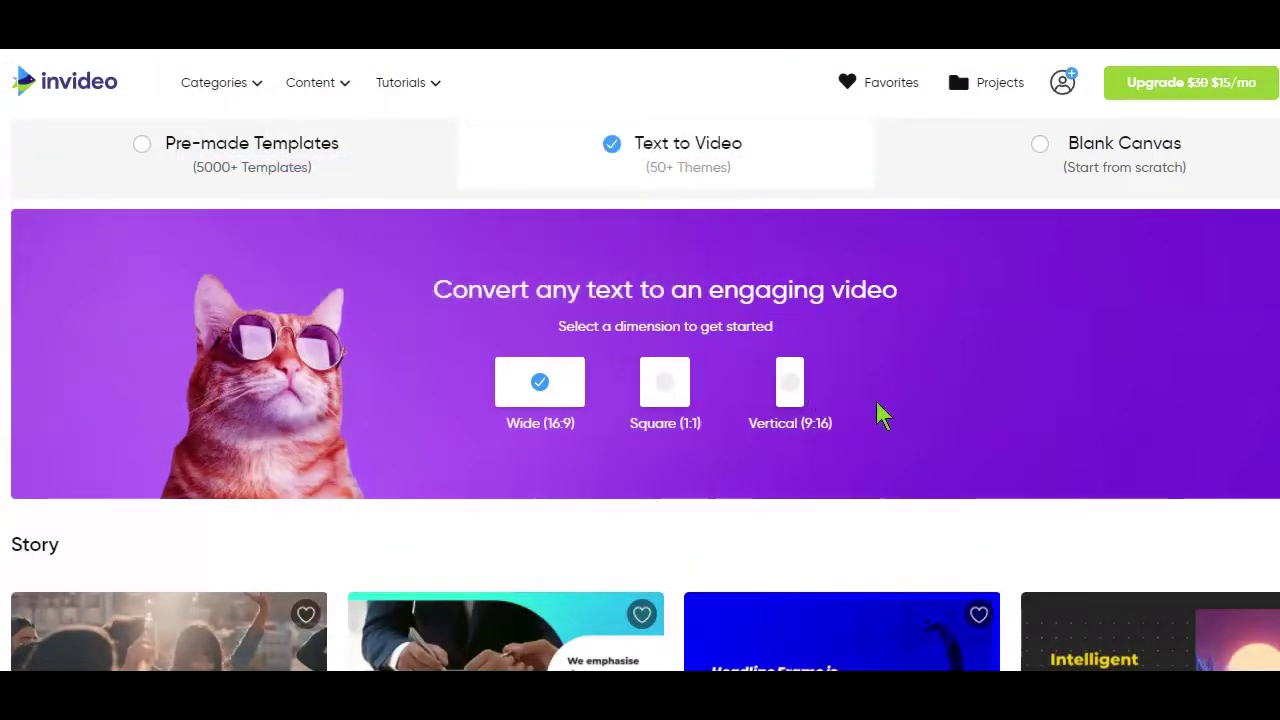
scroll(876, 401, "down", 4)
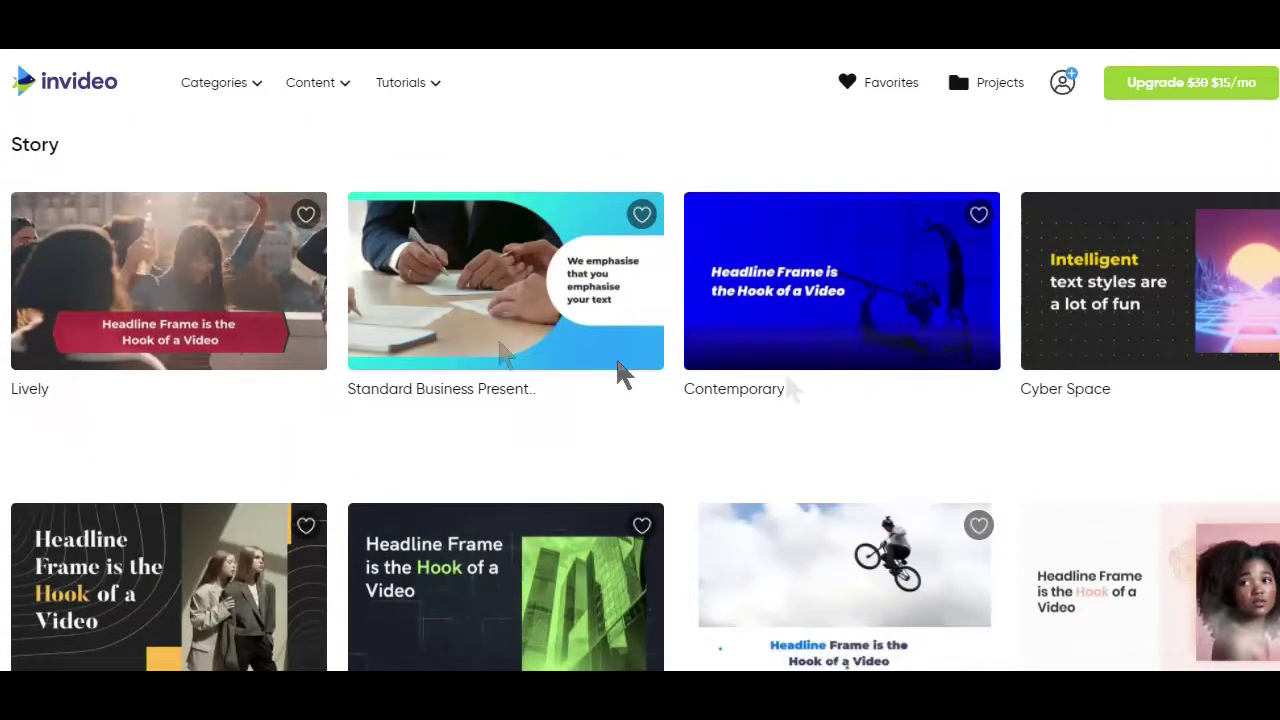
left_click(257, 302)
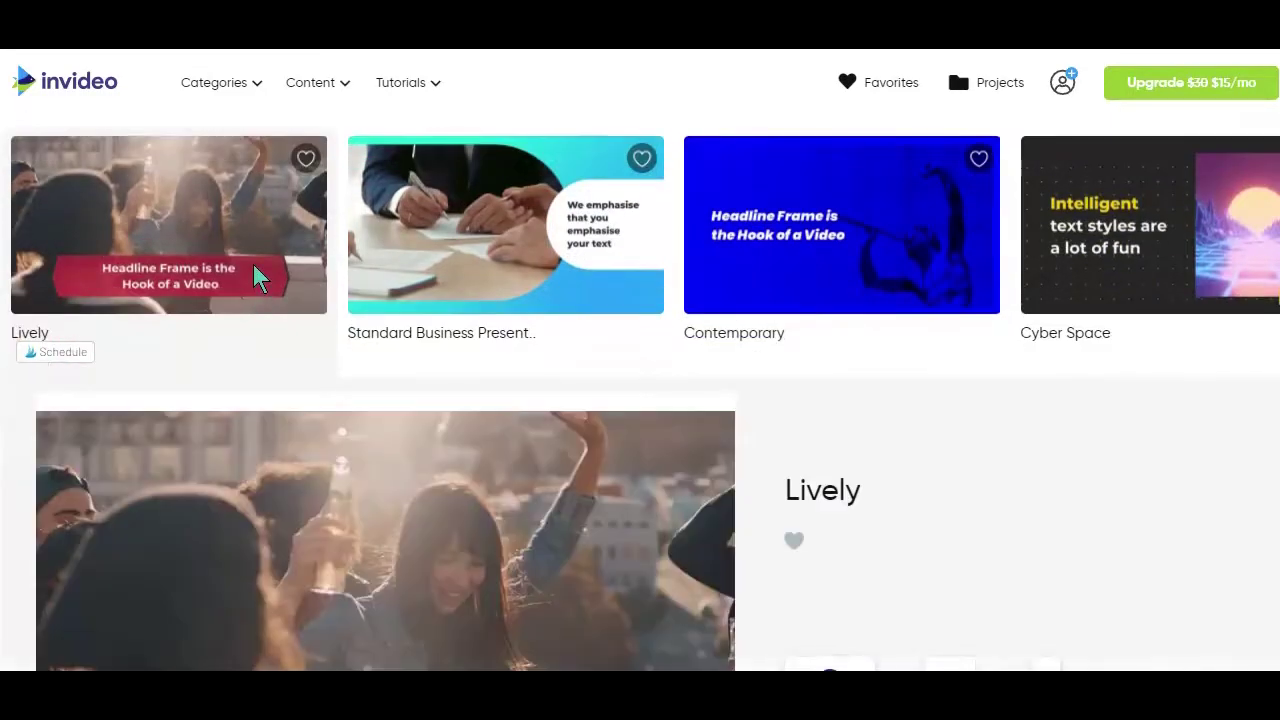
left_click(872, 510)
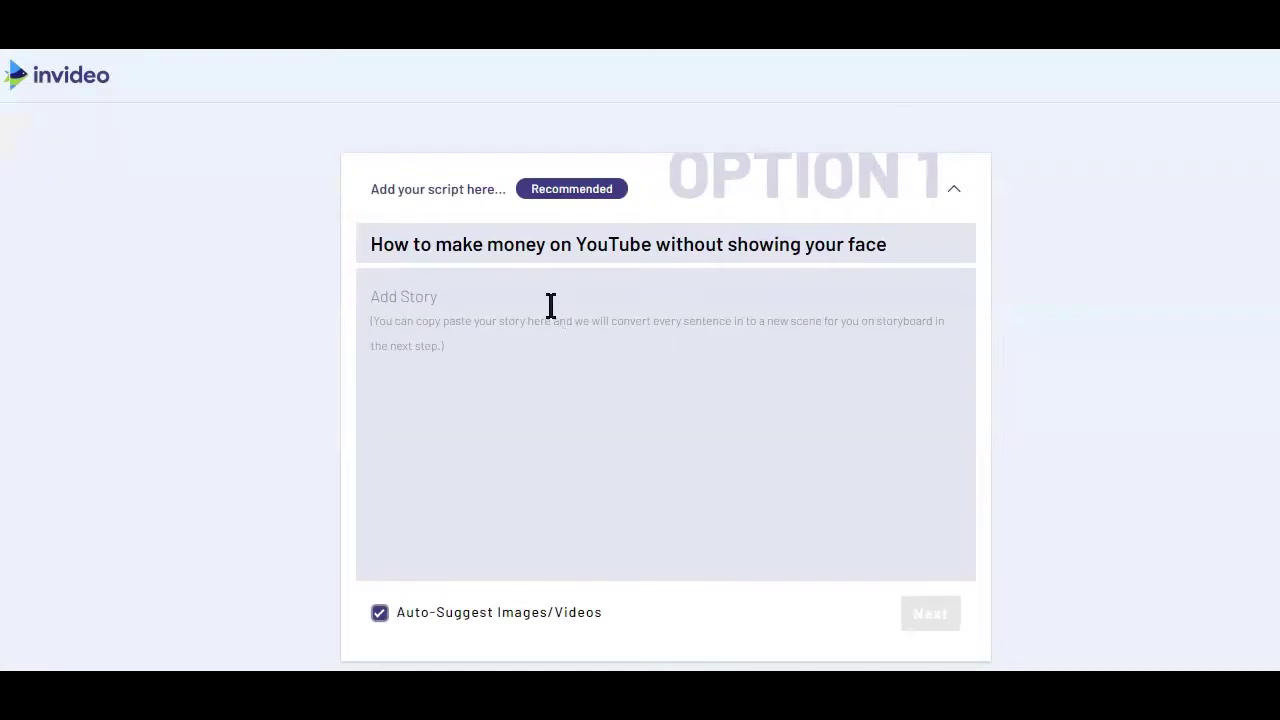
Paste the copied paraphrase as the story and generate the storyboard with Auto-Suggest Images/Videos enabled.
key("ctrl+v")
scroll(857, 318, "down", 2)
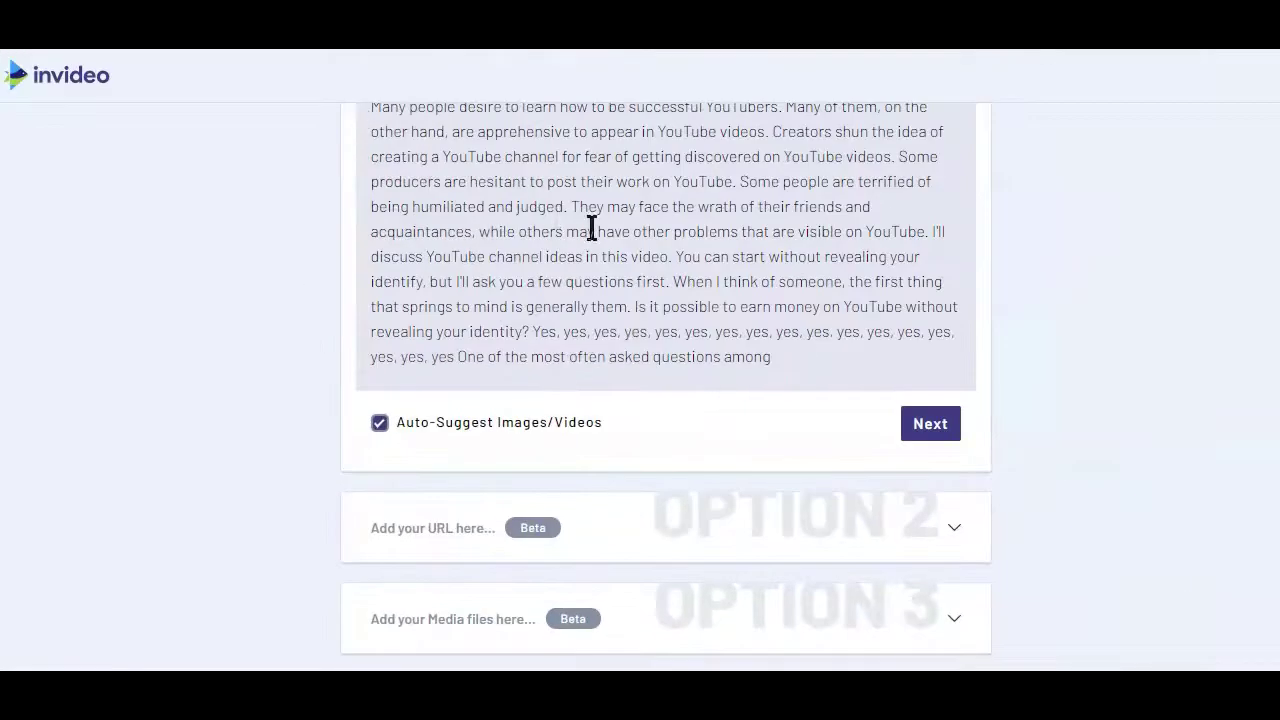
scroll(591, 229, "up", 2)
left_click(918, 613)
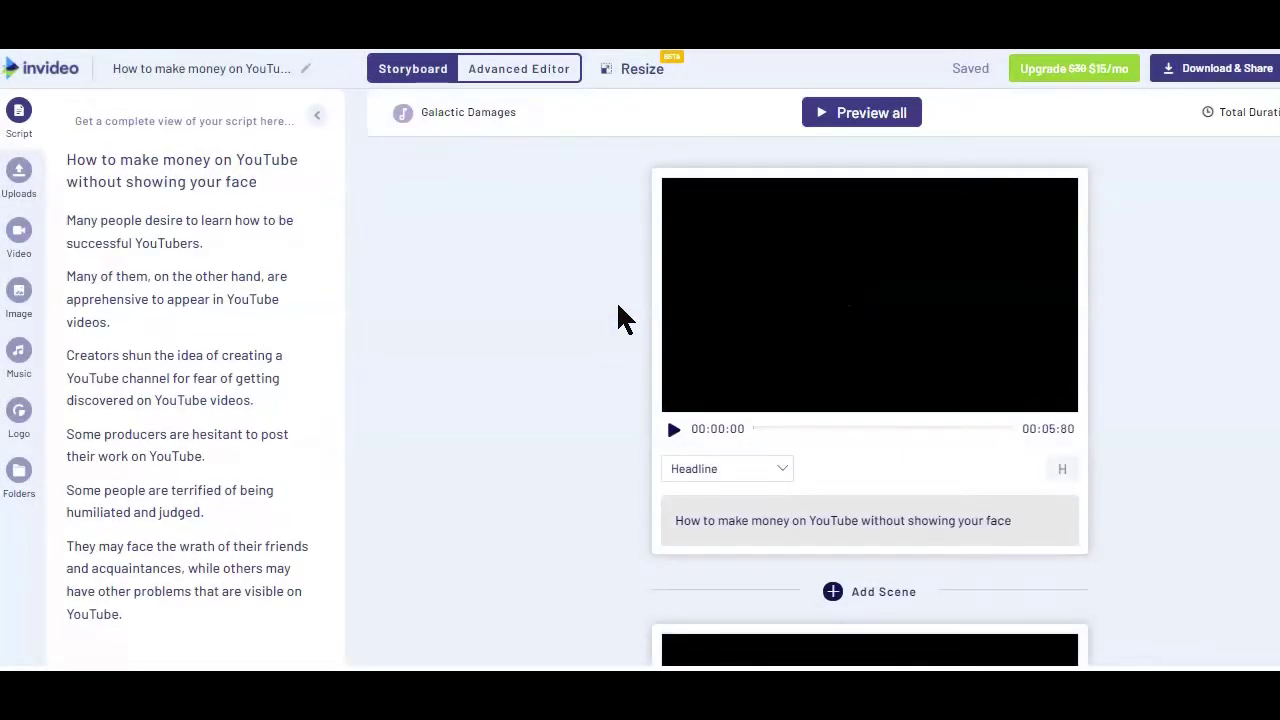
Review the generated storyboard scenes and the stock videos and images available for replacing scene media.
scroll(616, 299, "down", 6)
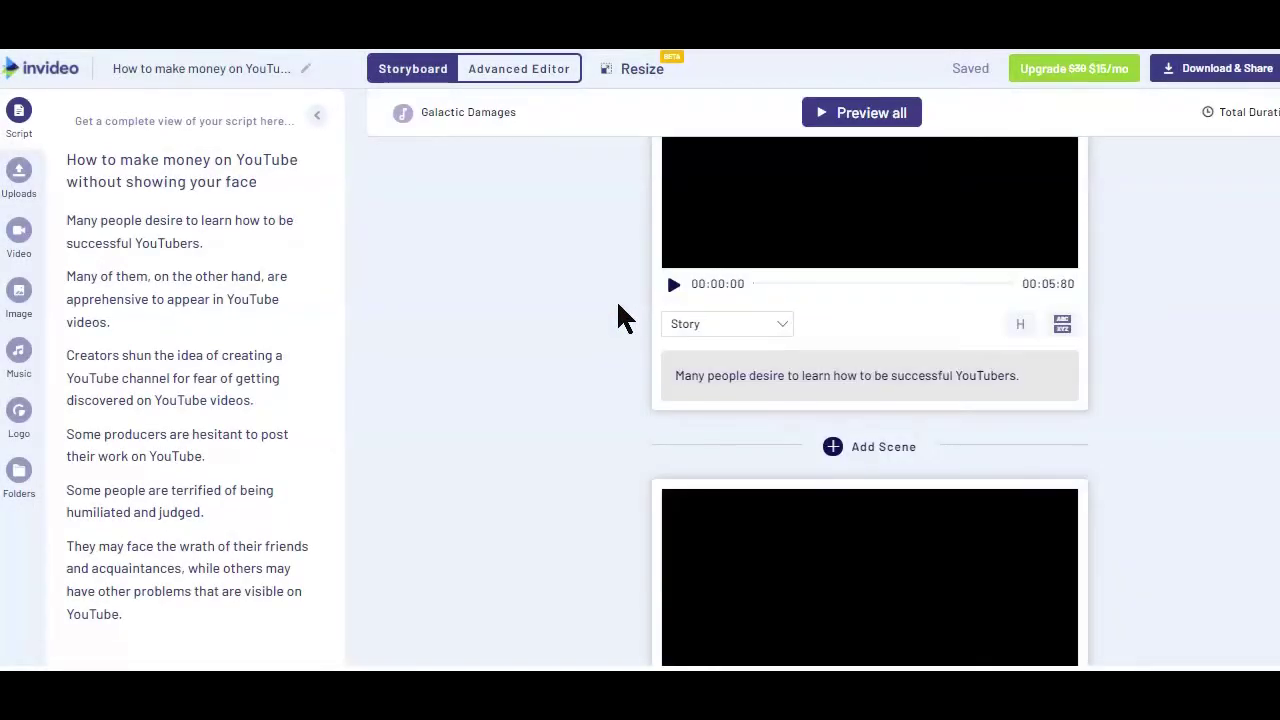
scroll(617, 305, "down", 5)
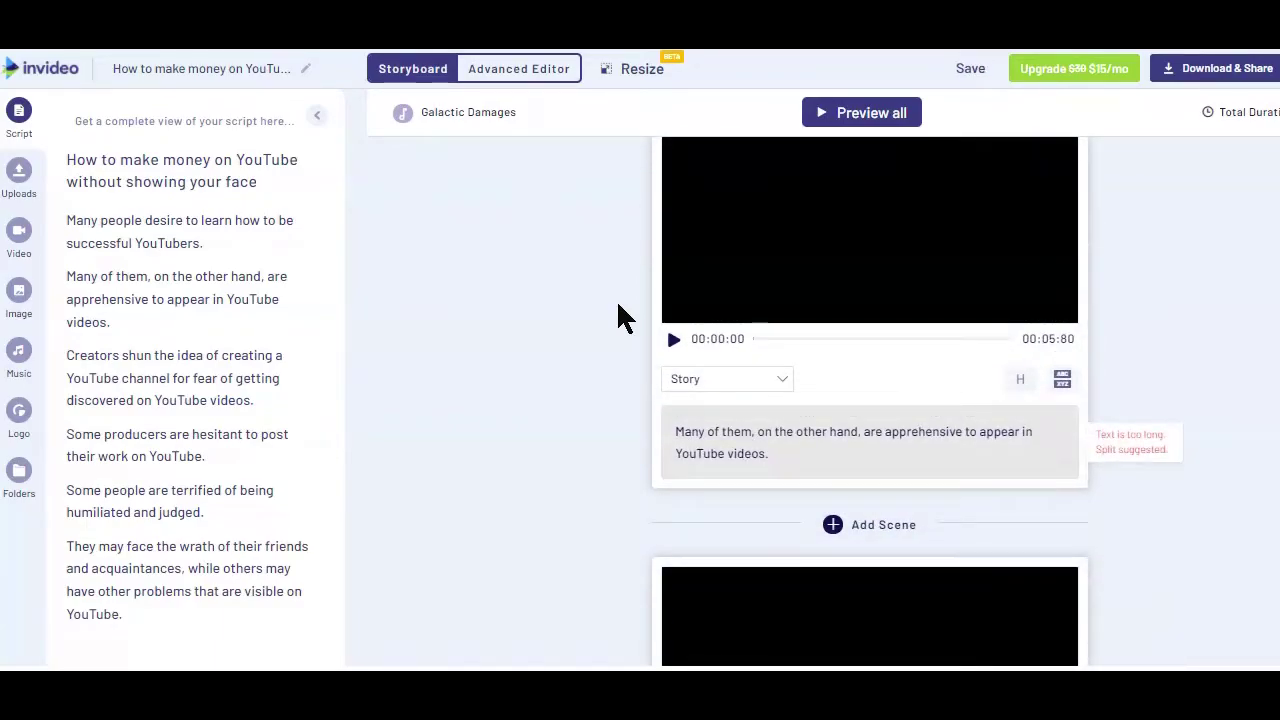
scroll(617, 305, "down", 10)
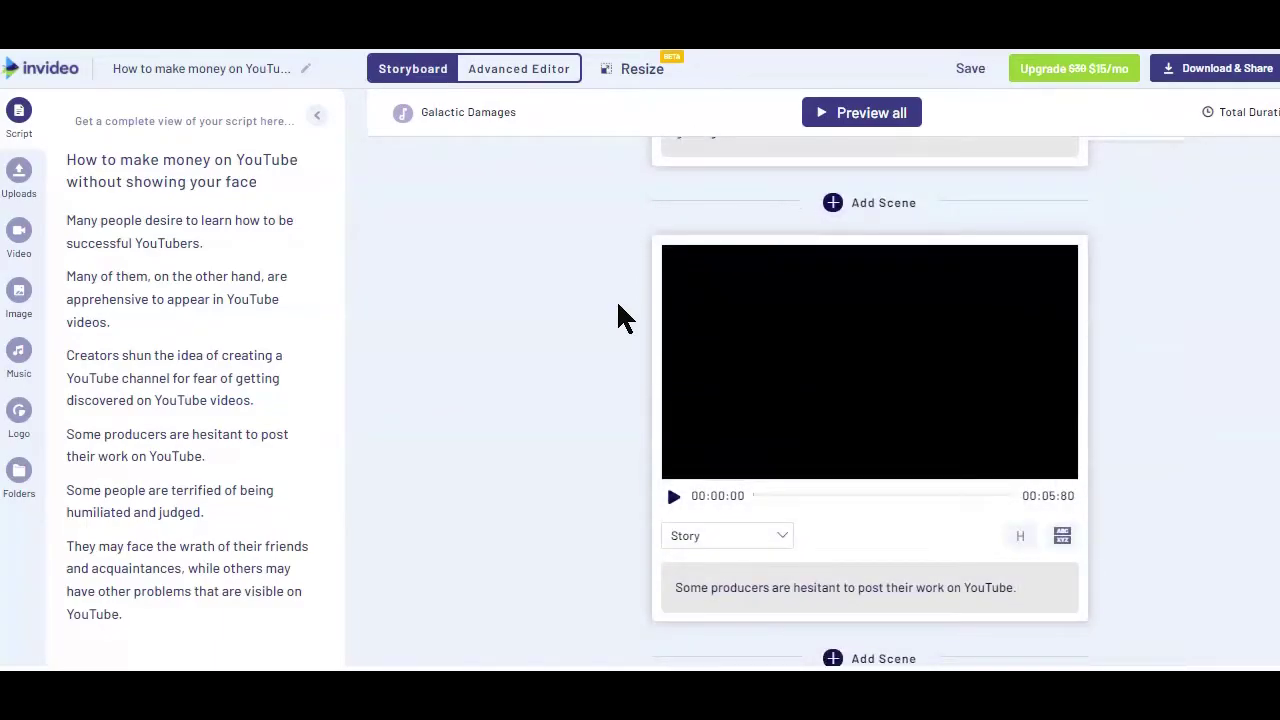
scroll(617, 305, "down", 5)
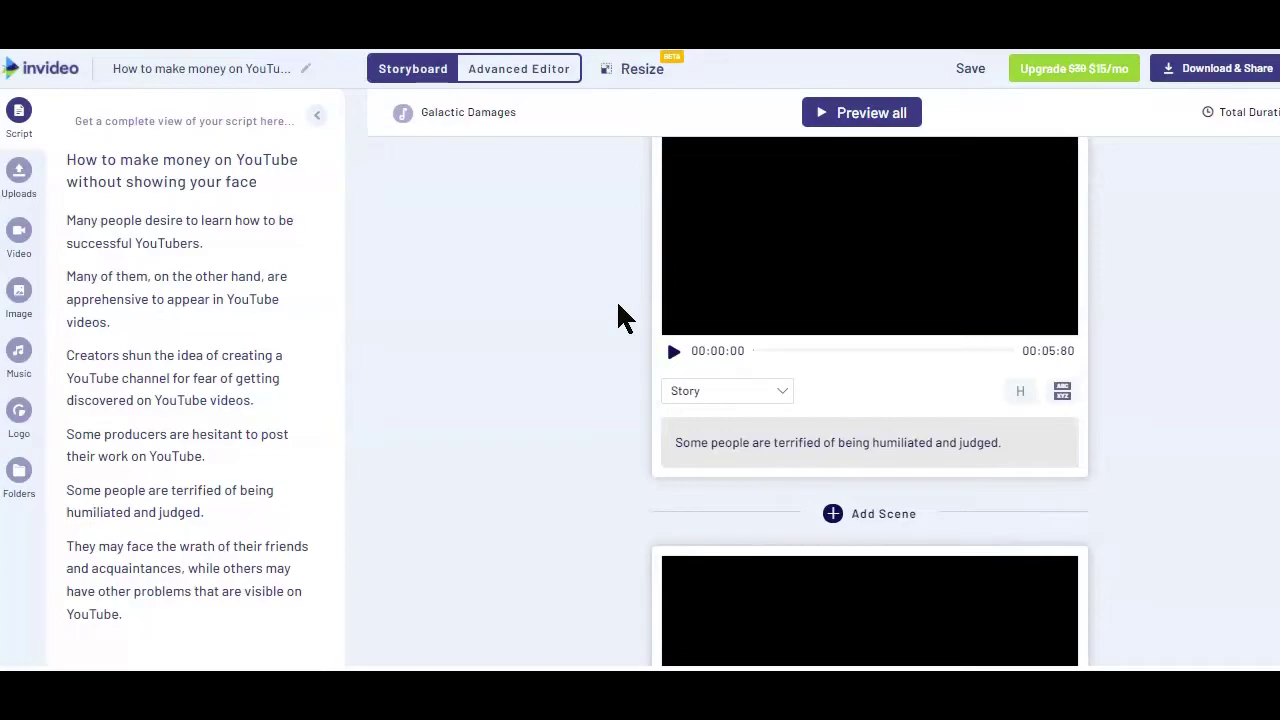
scroll(617, 305, "down", 10)
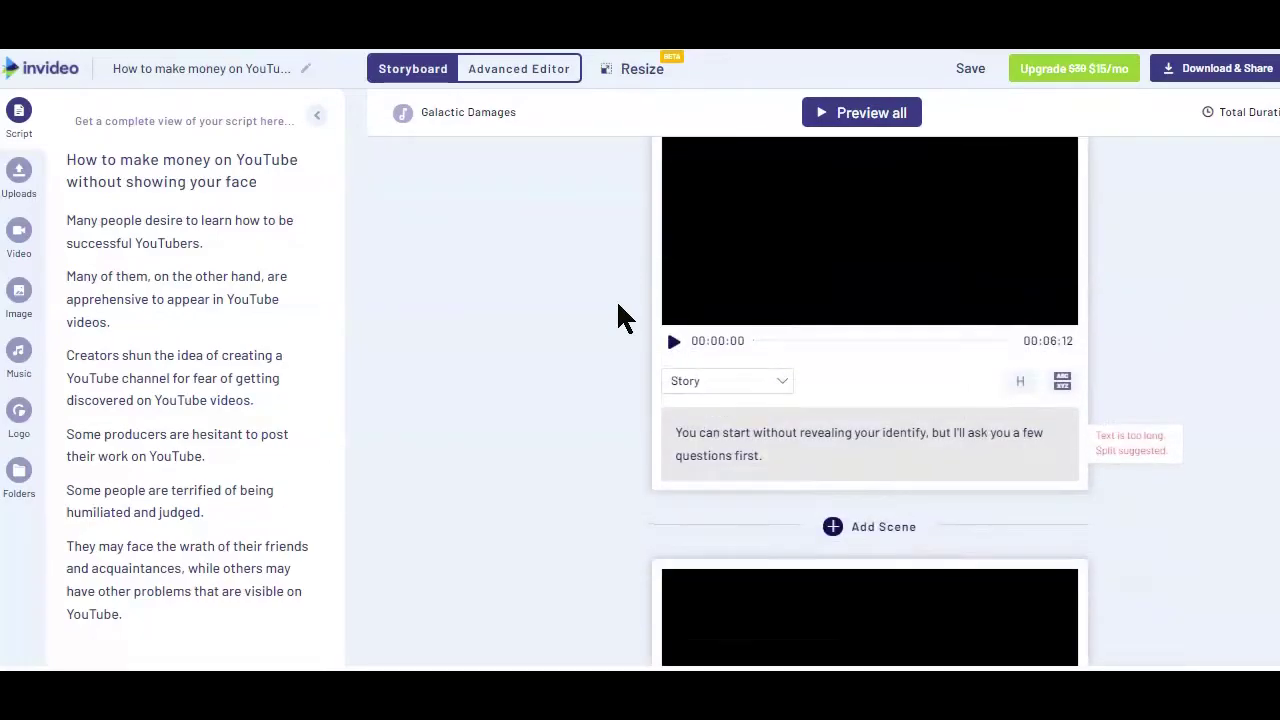
left_click(165, 299)
left_click(19, 235)
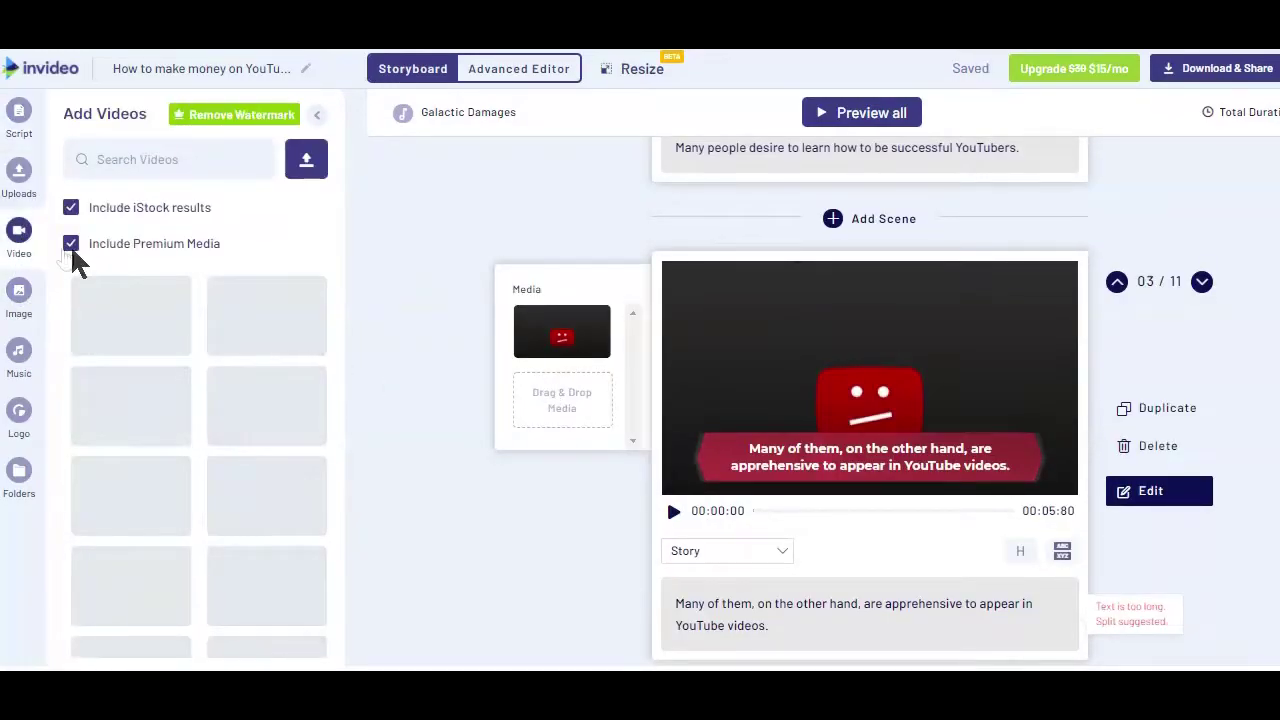
left_click(32, 296)
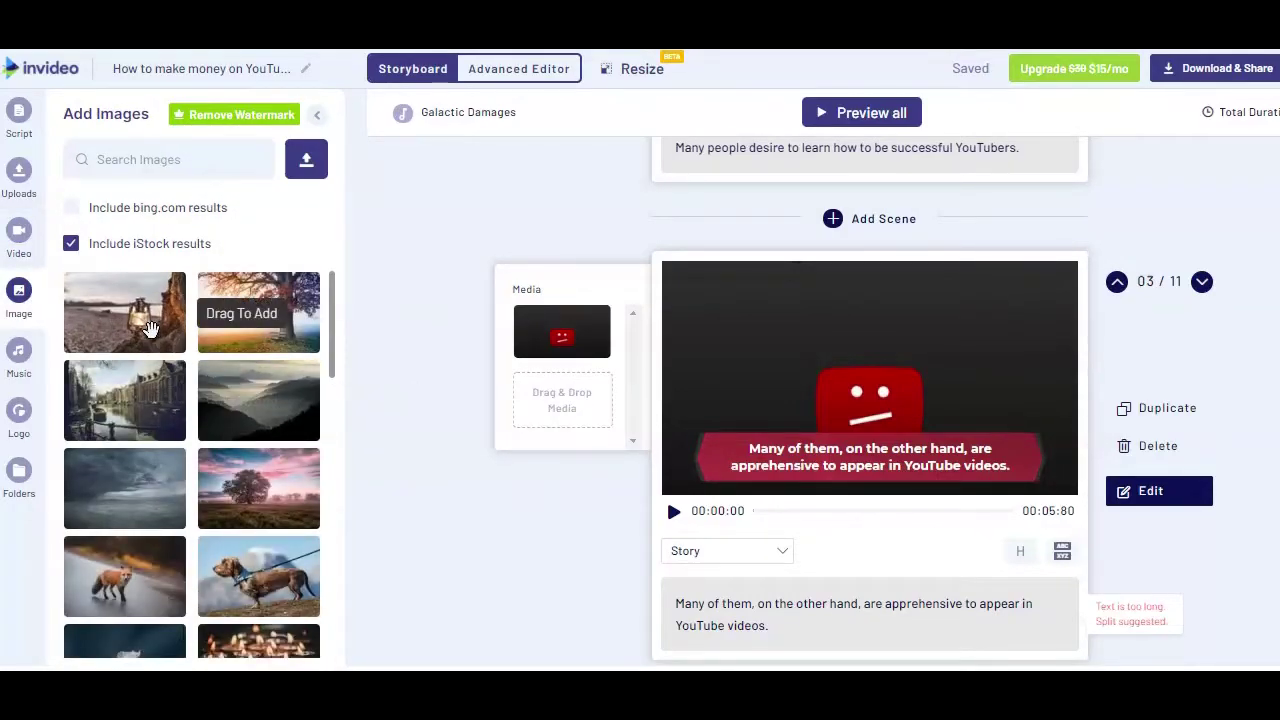
left_click(19, 235)
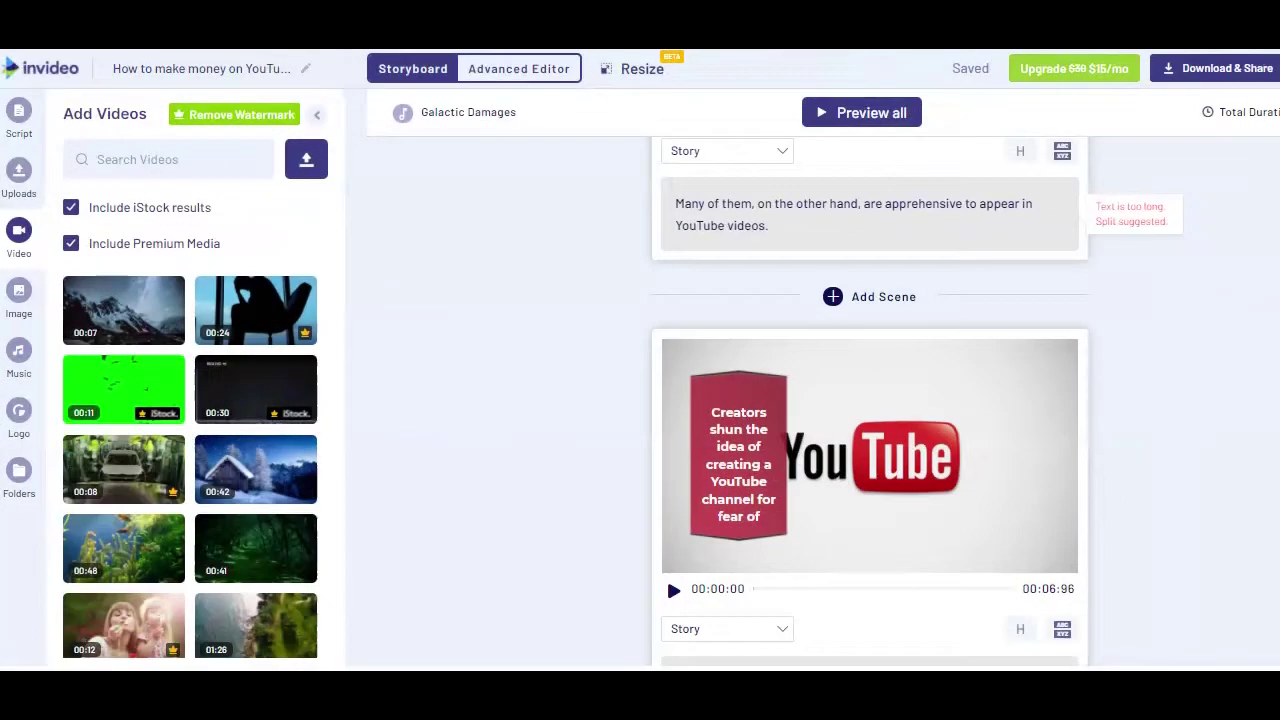
Switch the project to the Advanced Editor and set up automated text to speech for Scene 01 with the US English voice Salli.
left_click(528, 74)
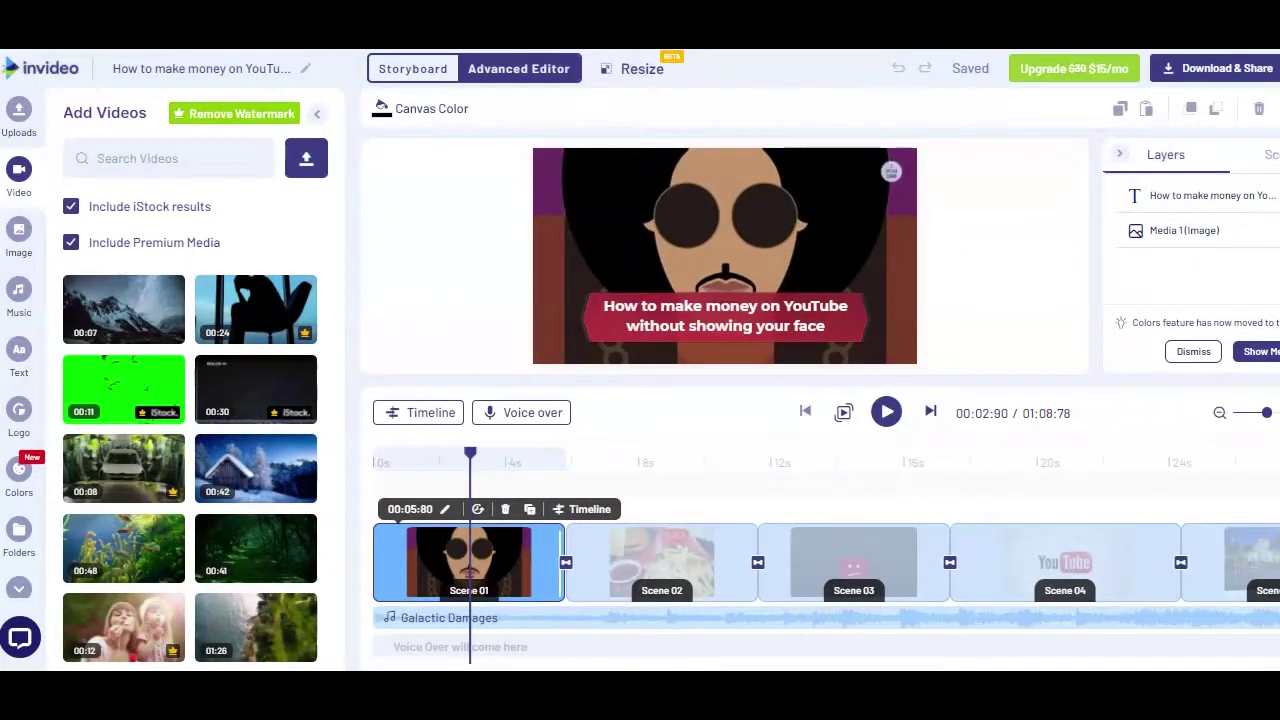
left_click(532, 413)
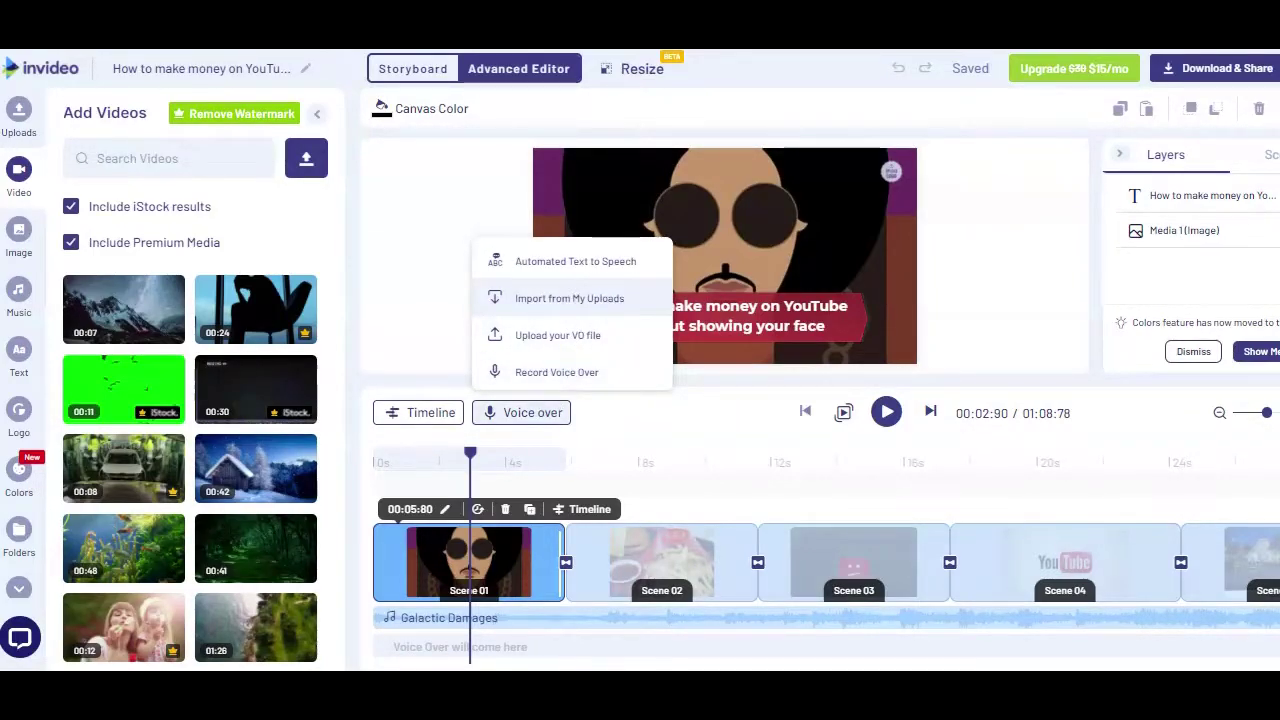
left_click(582, 262)
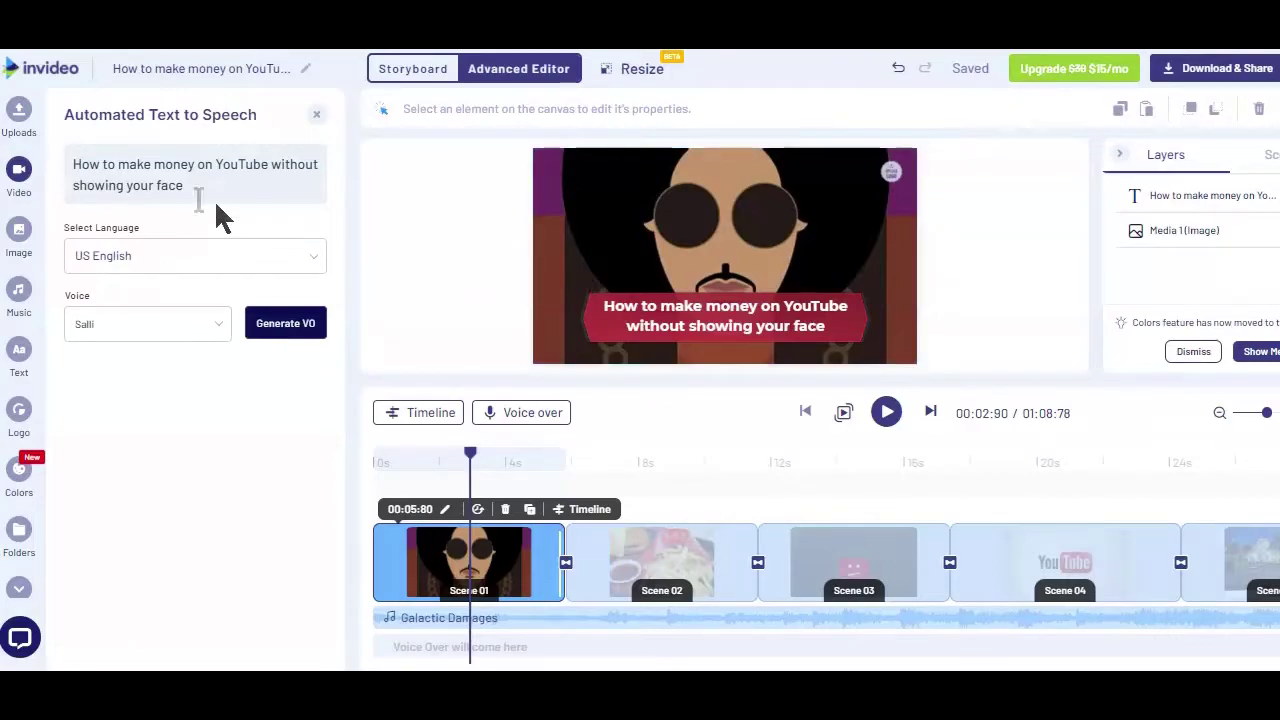
left_click_drag(183, 186, 62, 190)
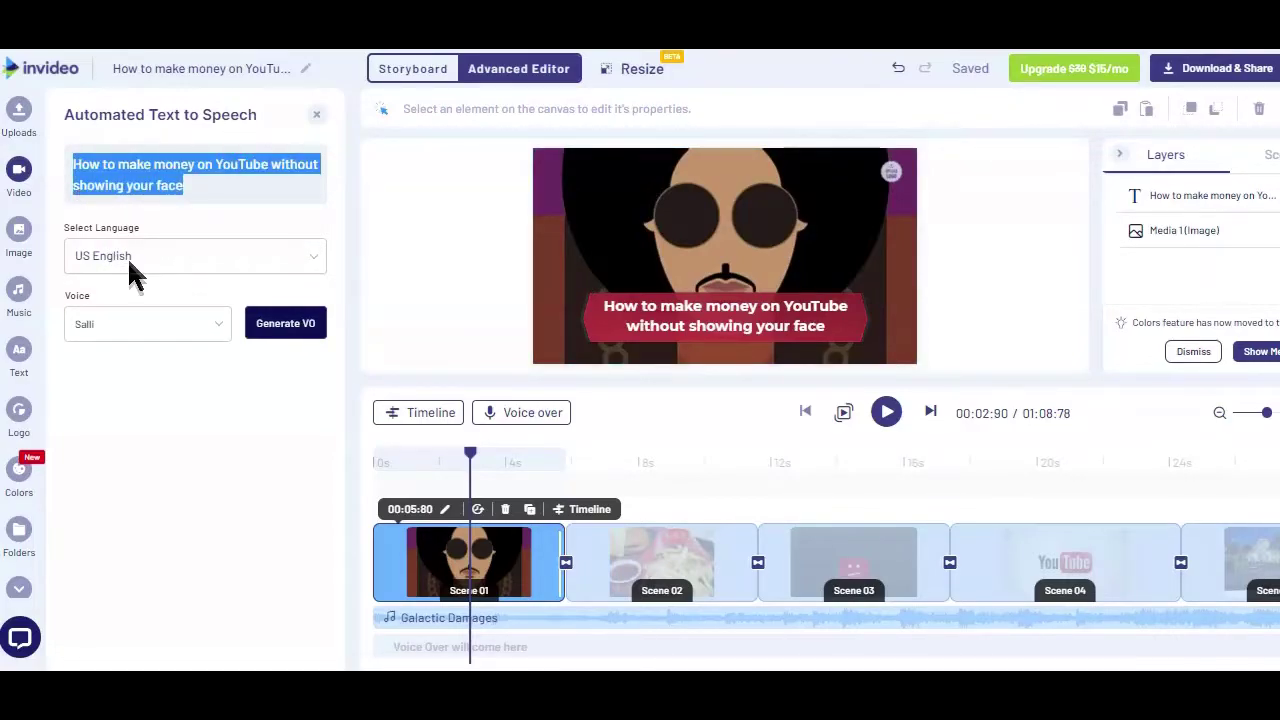
left_click(114, 323)
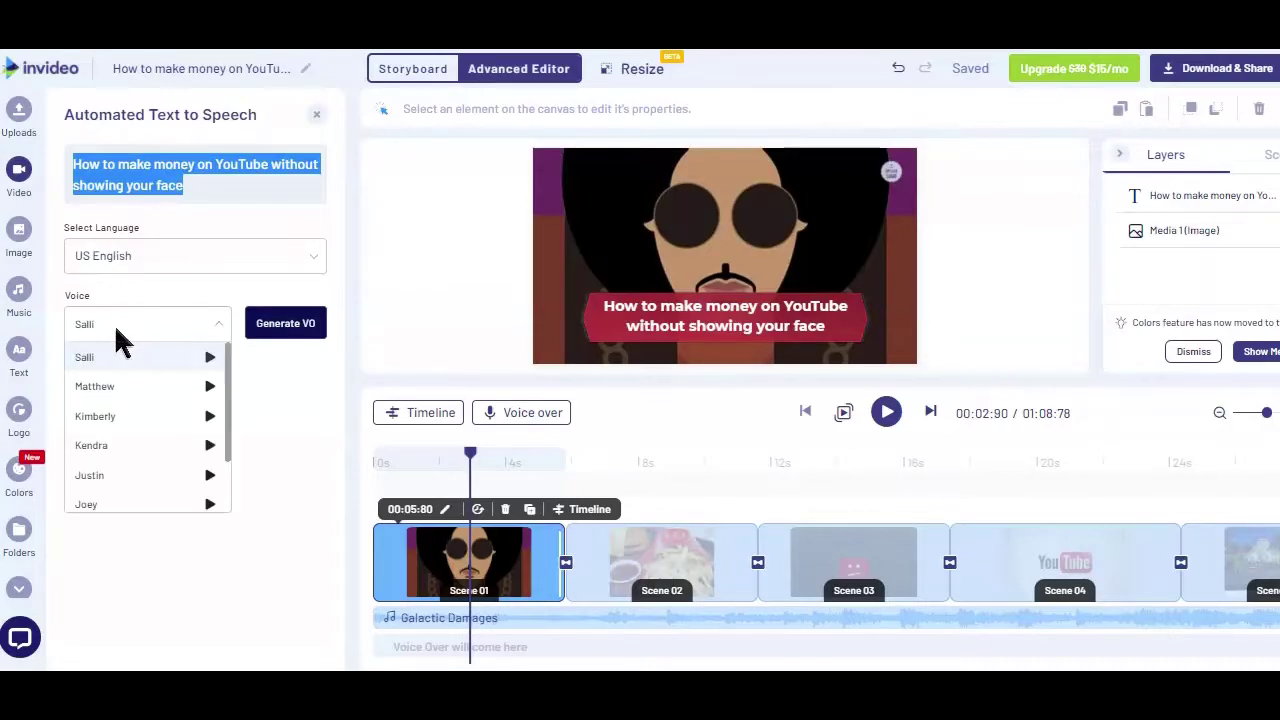
left_click(114, 360)
Check the uploaded media available for a voice-over import and open the voice-over recorder.
left_click(533, 413)
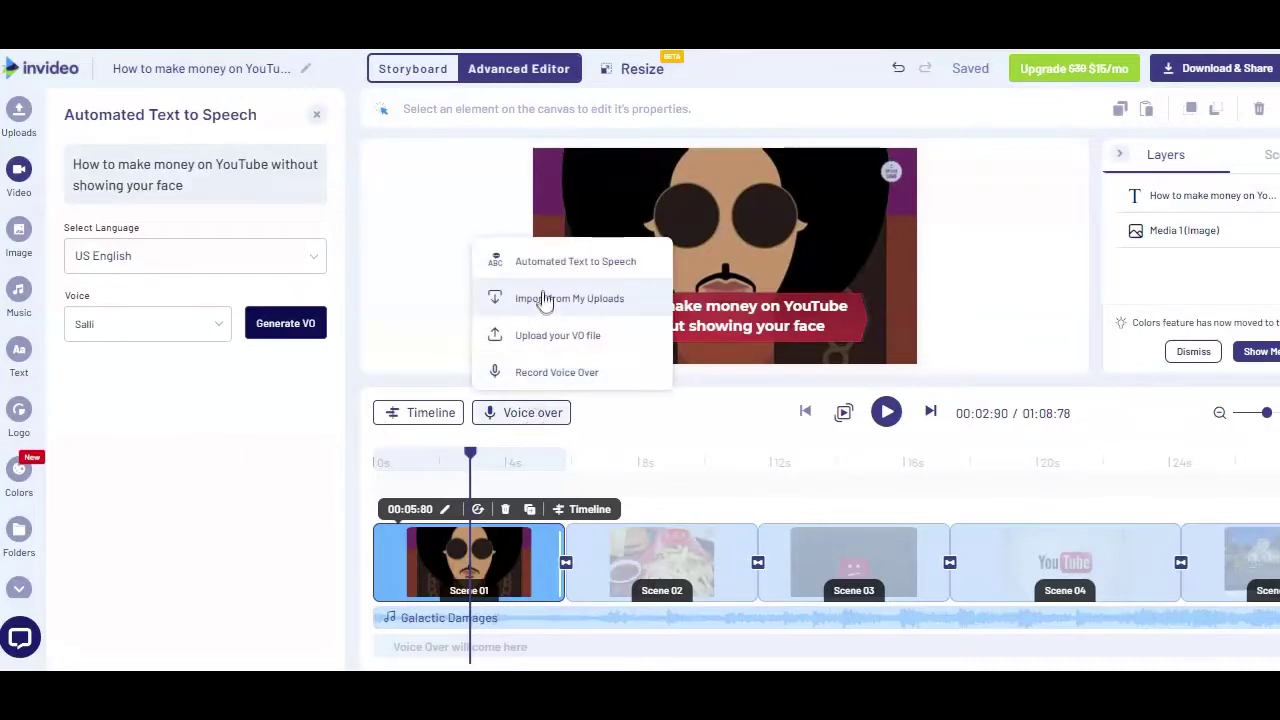
left_click(545, 298)
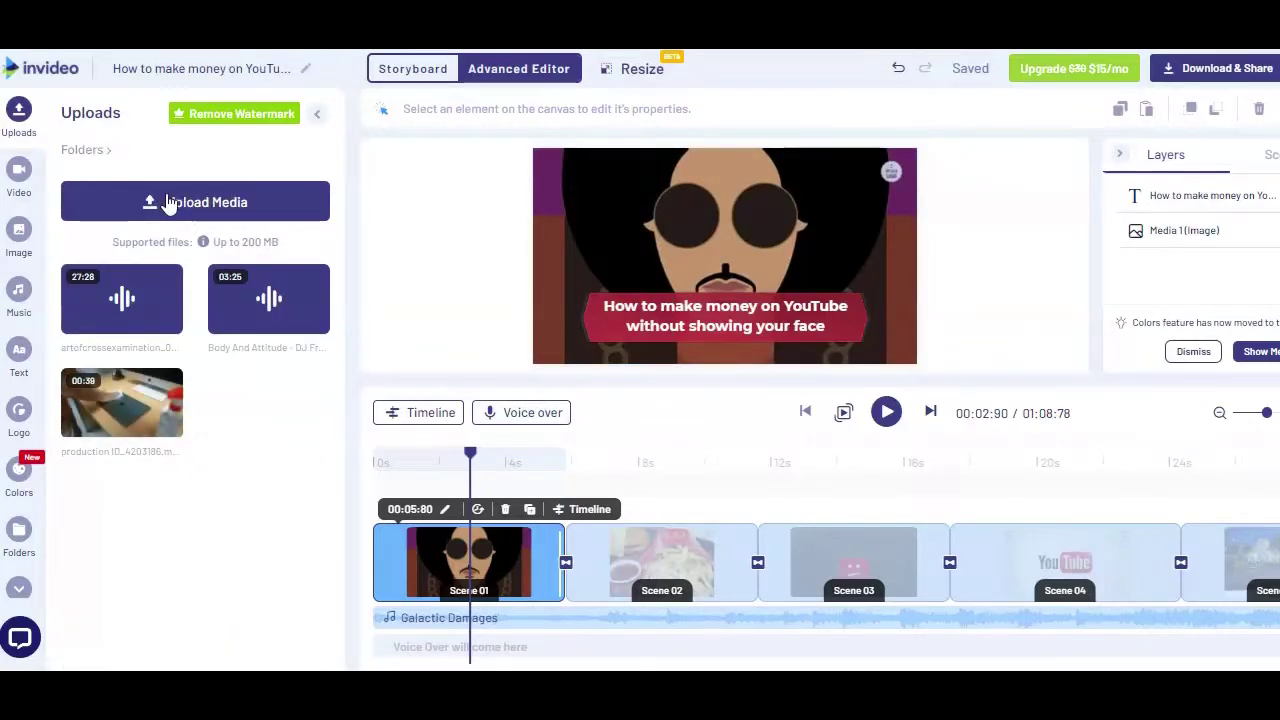
left_click(521, 412)
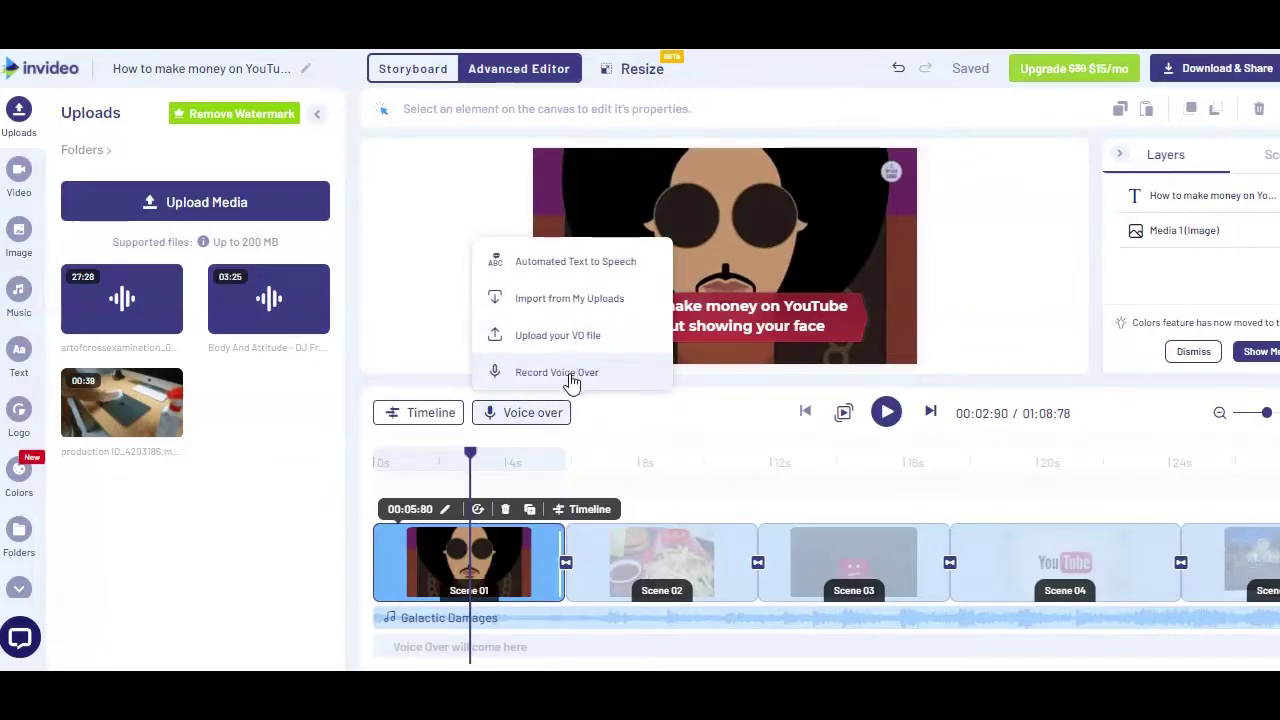
left_click(566, 372)
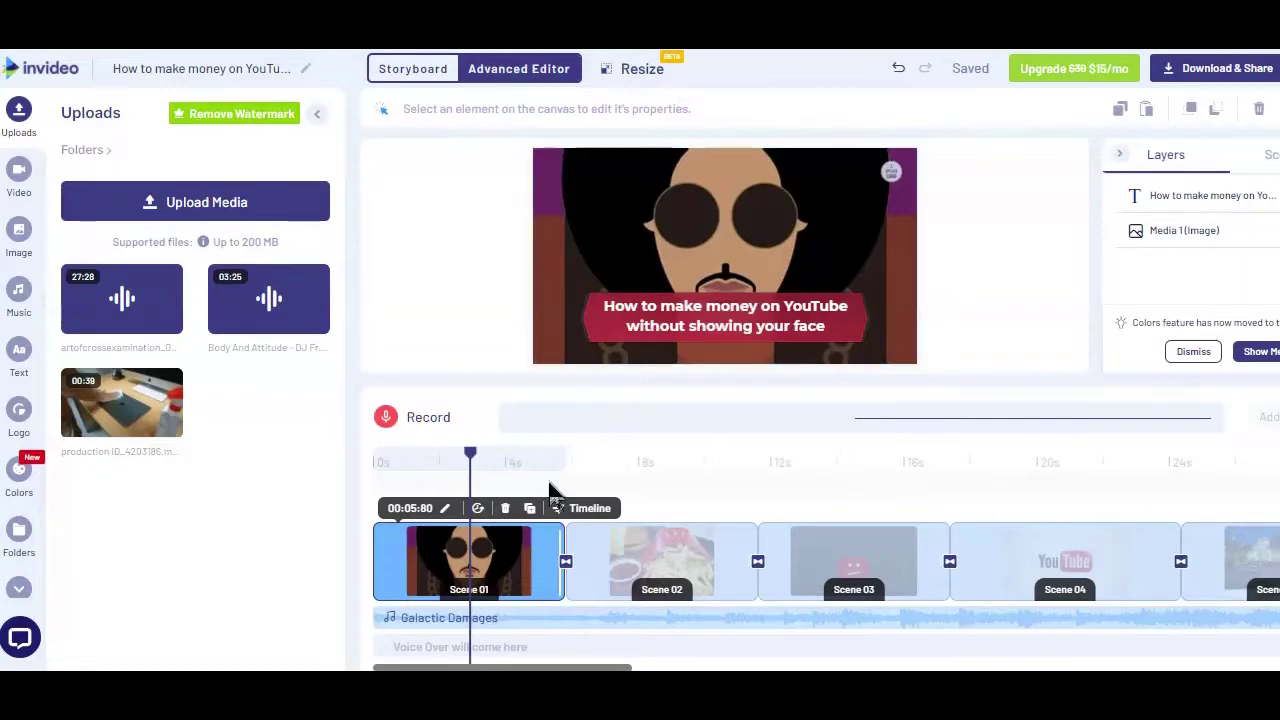